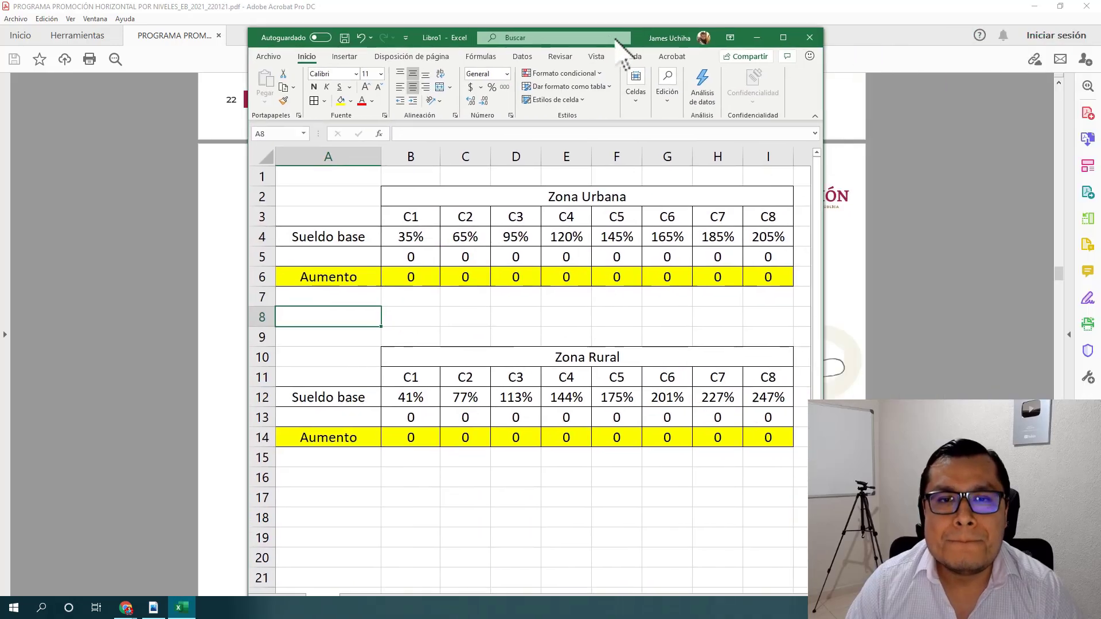
- Maximize the workbook window and enter 3800 as the Zona Urbana base salary in cell A5
{"action": "left_click_drag", "start_coordinate": [617, 43], "coordinate": [372, 3]}
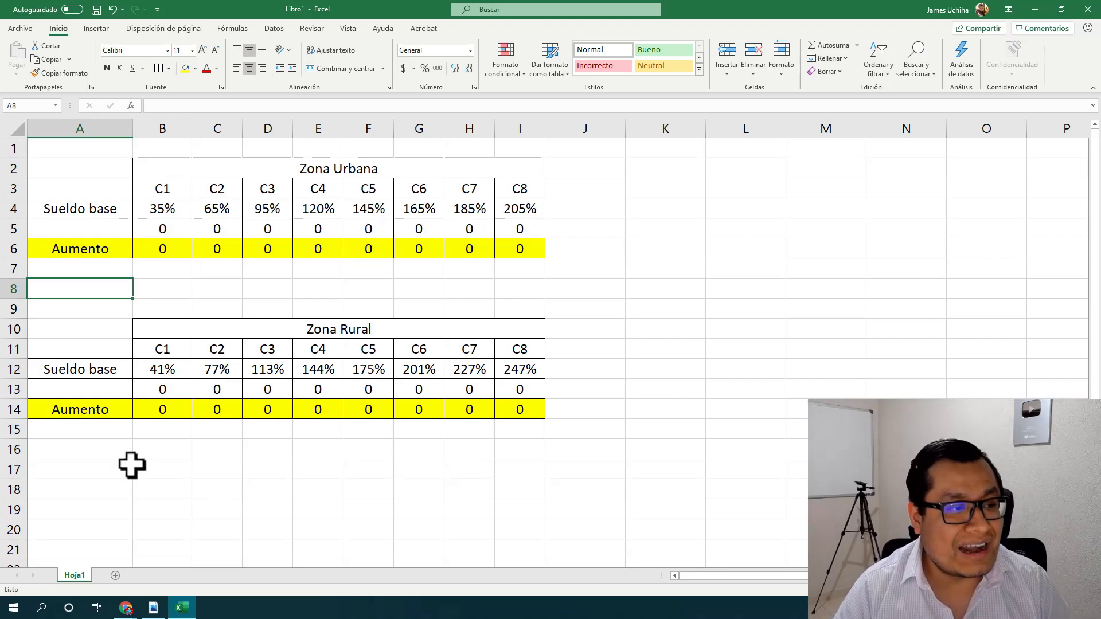
{"action": "left_click", "coordinate": [79, 229]}
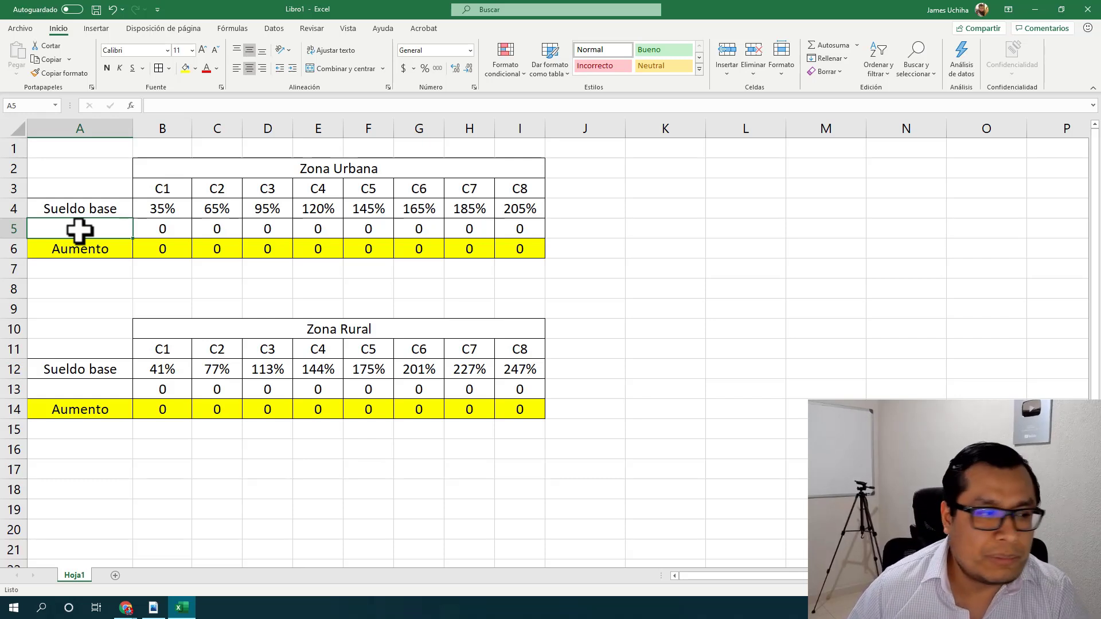
{"action": "type", "text": "380"}
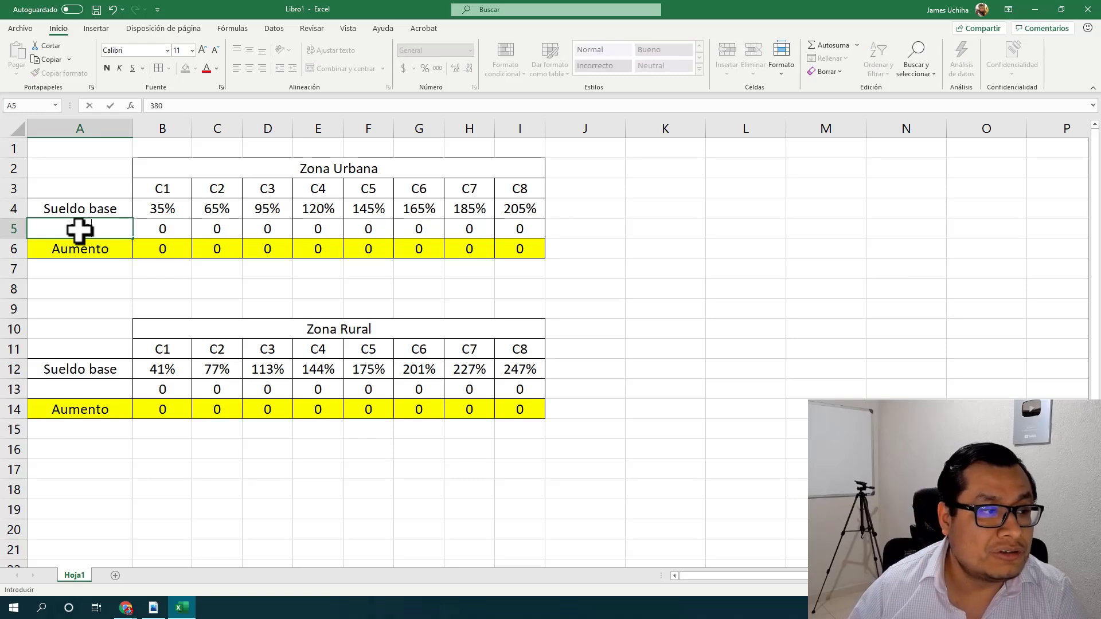
{"action": "type", "text": "0"}
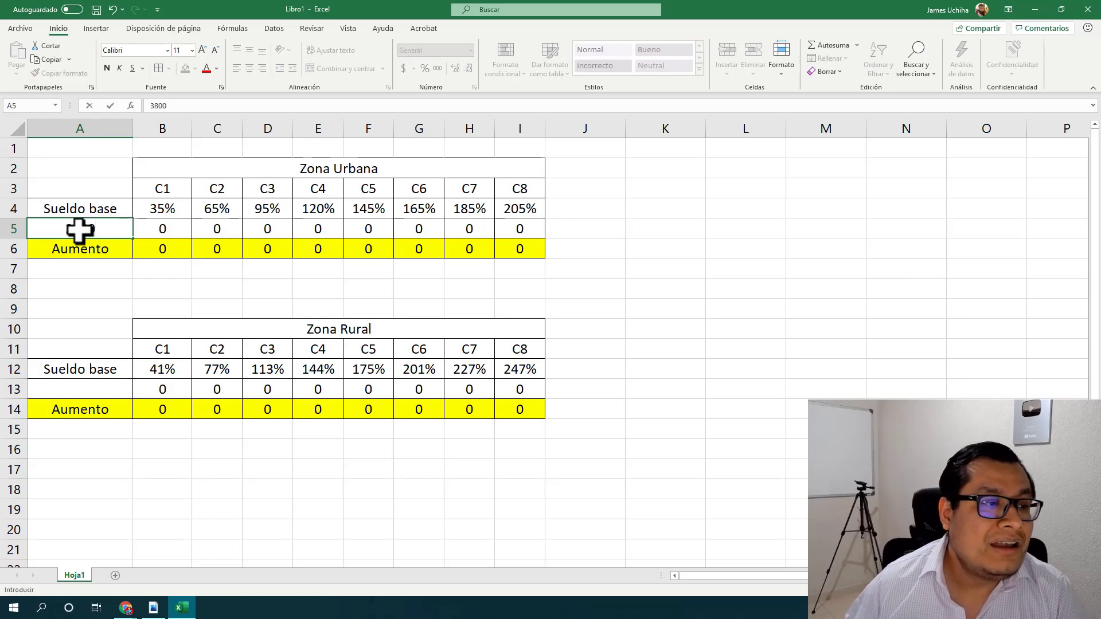
{"action": "key", "text": "Return"}
{"action": "scroll", "coordinate": [73, 235], "scroll_direction": "up", "scroll_amount": 2}
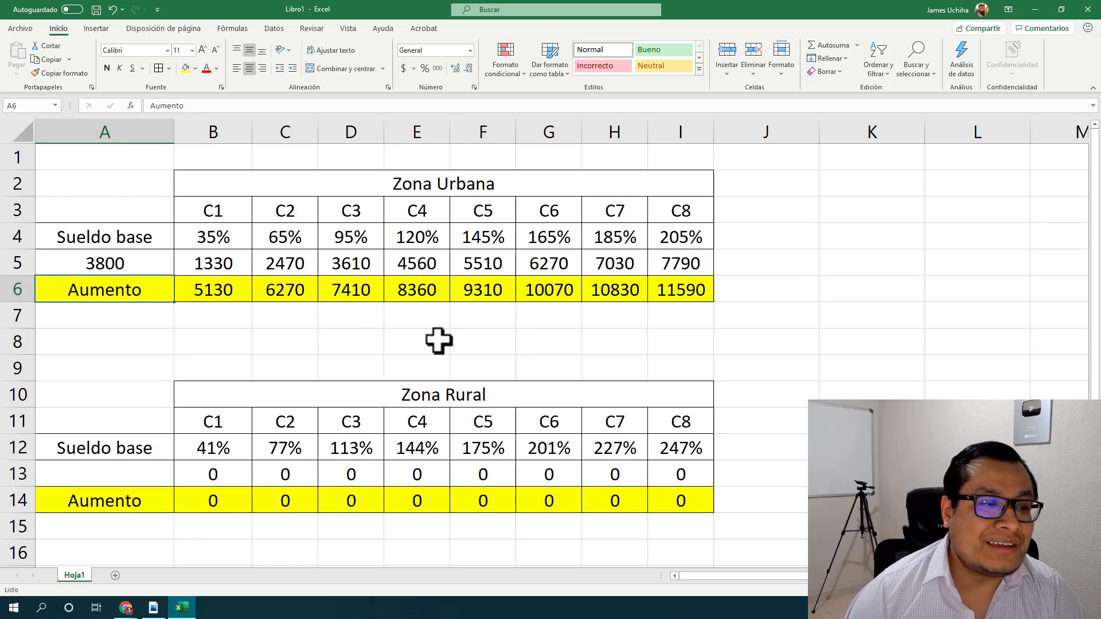
{"action": "scroll", "coordinate": [545, 345], "scroll_direction": "up", "scroll_amount": 3}
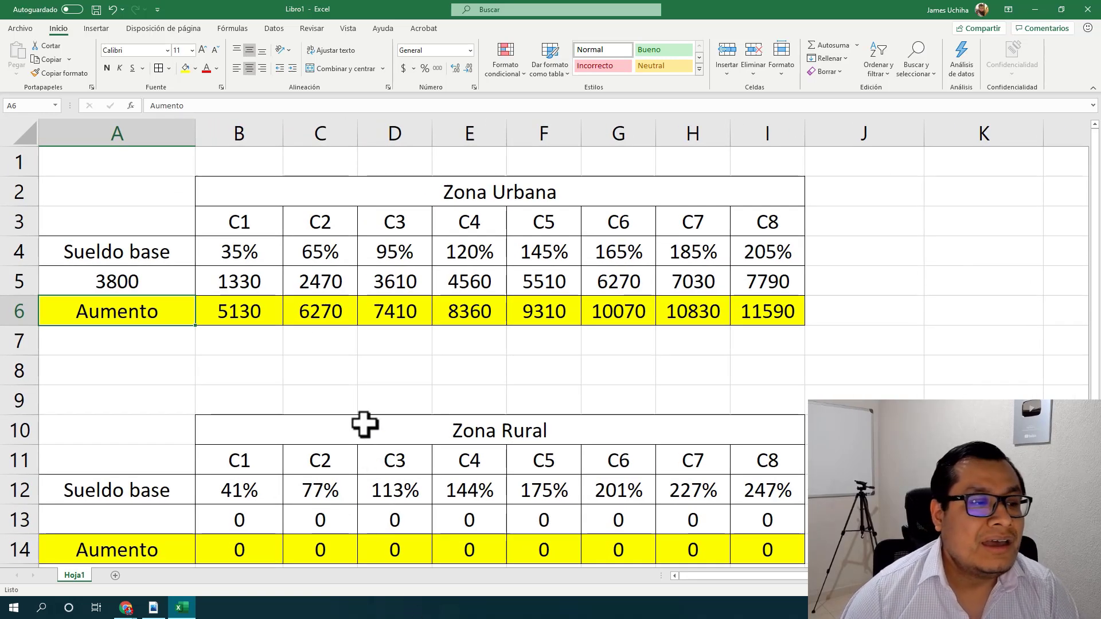
- Examine how the Zona Urbana increases for levels C1, C2 and C8 derive from their percentages and the base salary
{"action": "left_click", "coordinate": [250, 133]}
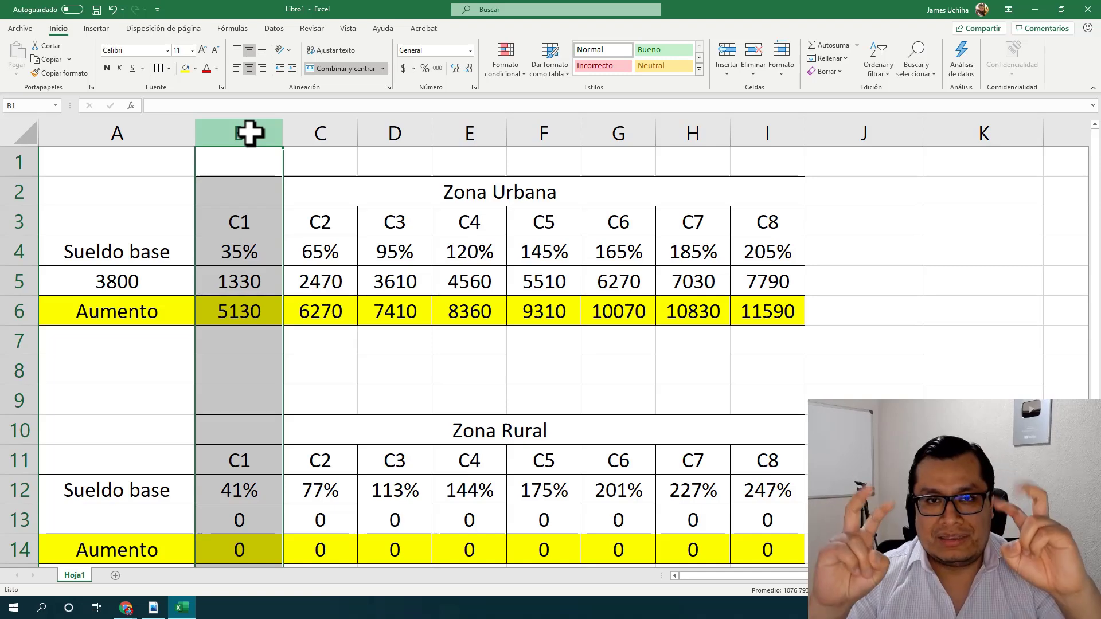
{"action": "left_click", "coordinate": [19, 316]}
{"action": "left_click", "coordinate": [224, 314]}
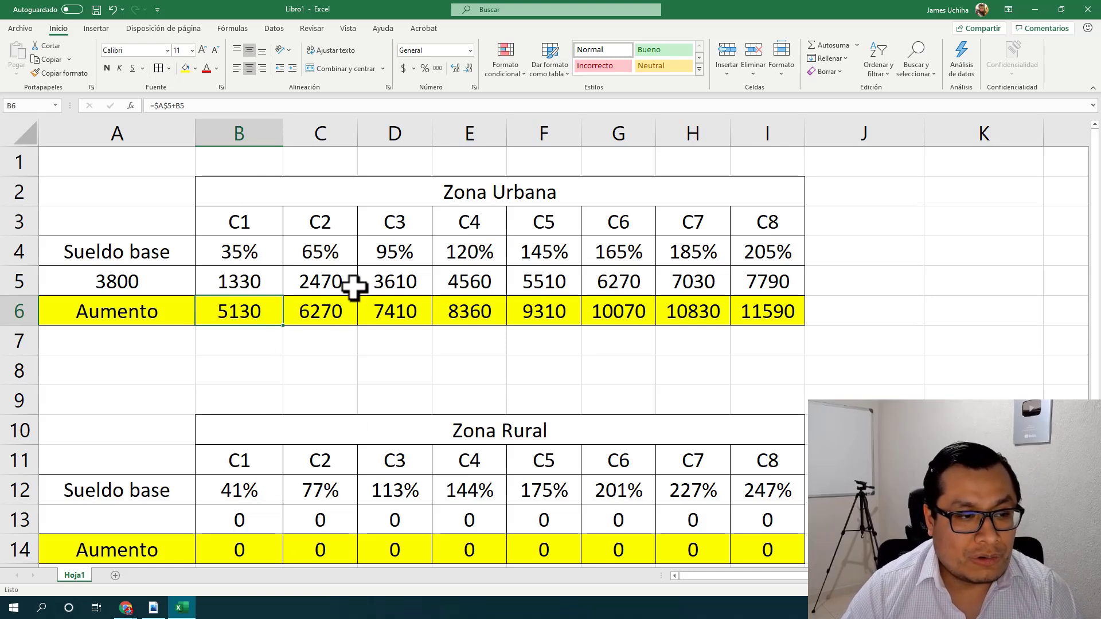
{"action": "left_click", "coordinate": [331, 258]}
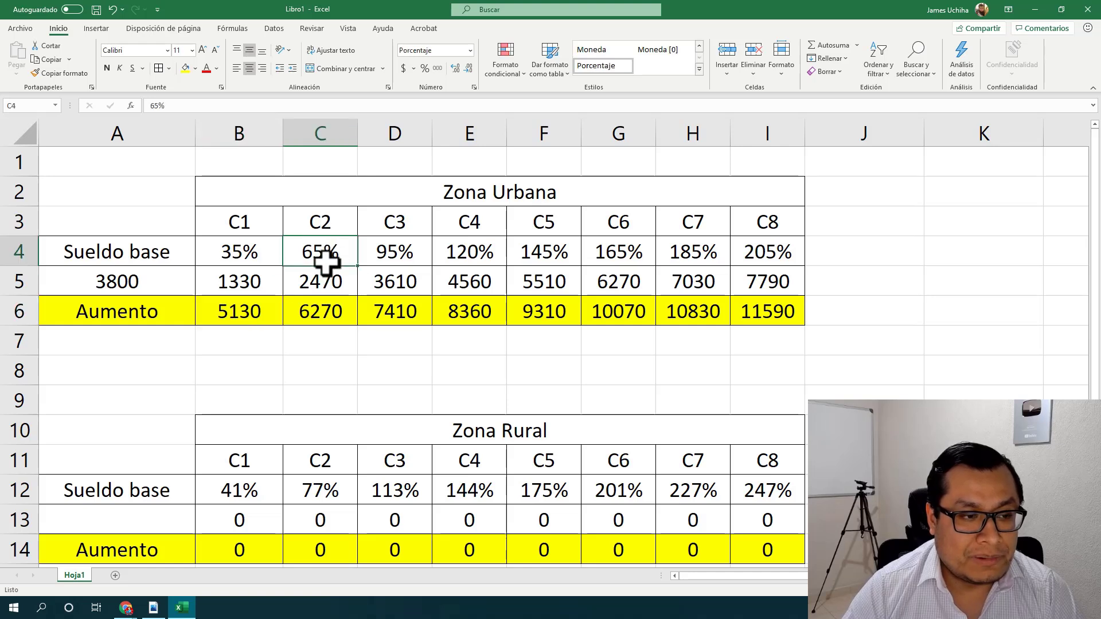
{"action": "left_click", "coordinate": [315, 287]}
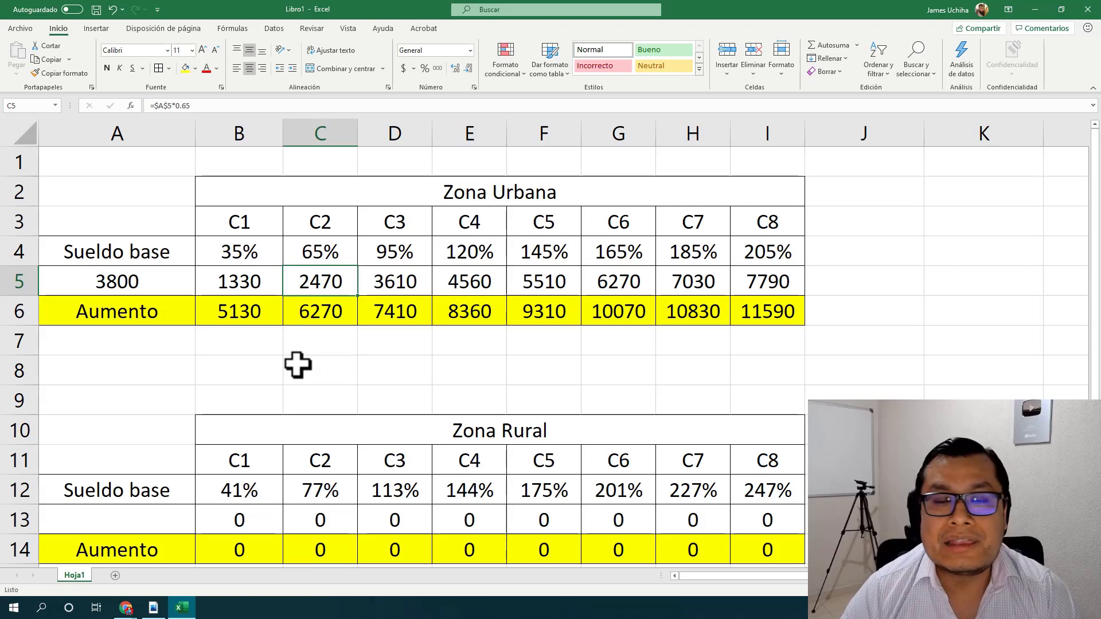
{"action": "left_click", "coordinate": [122, 288]}
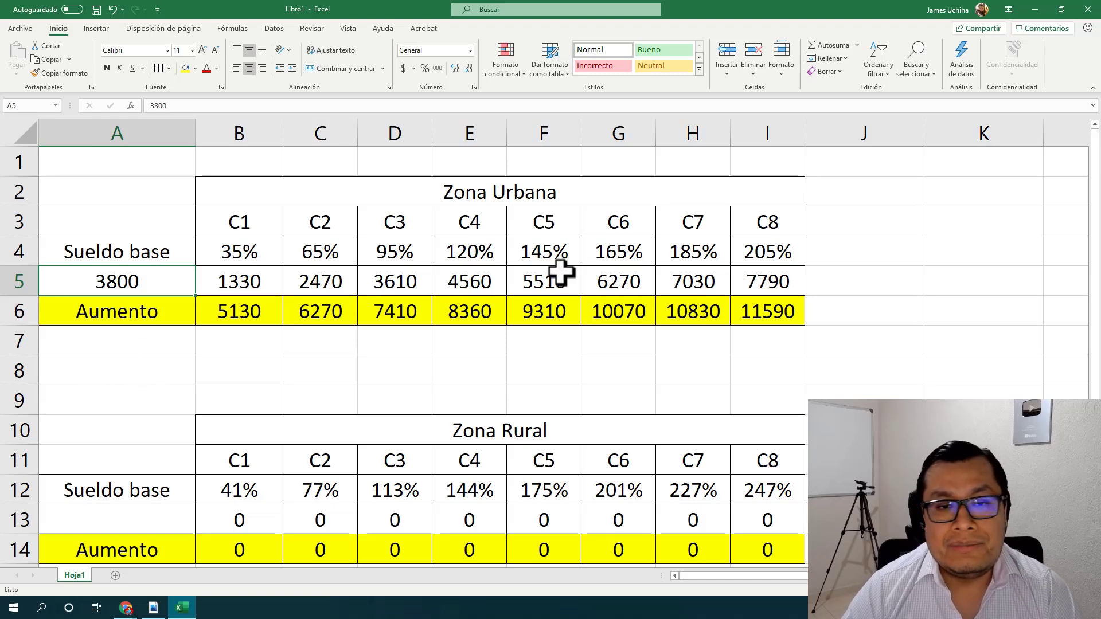
{"action": "left_click", "coordinate": [769, 134]}
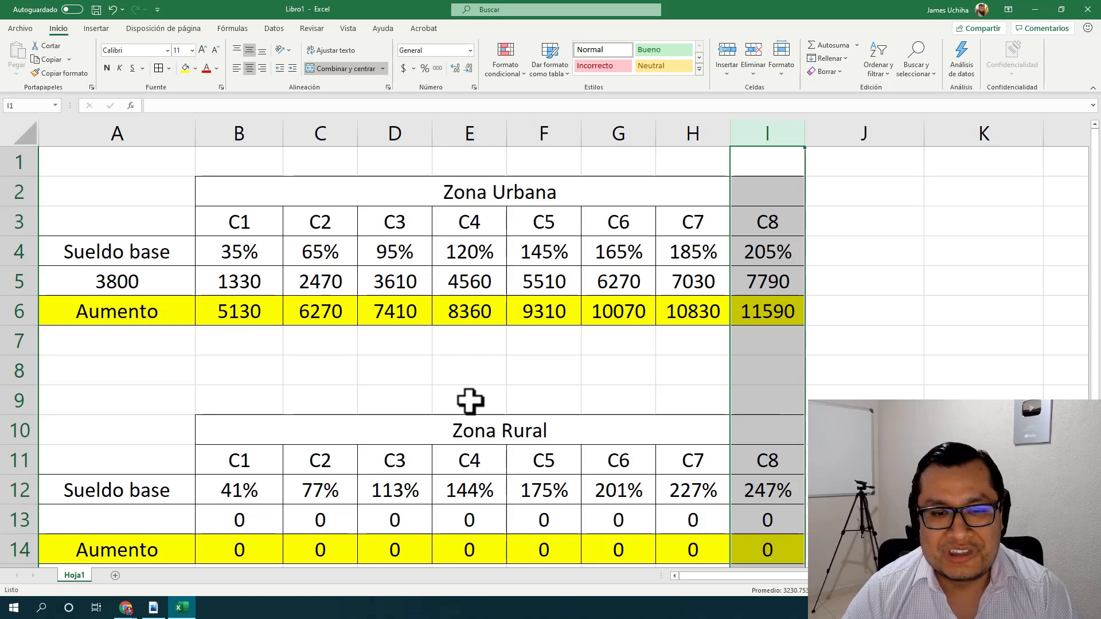
{"action": "left_click", "coordinate": [769, 293]}
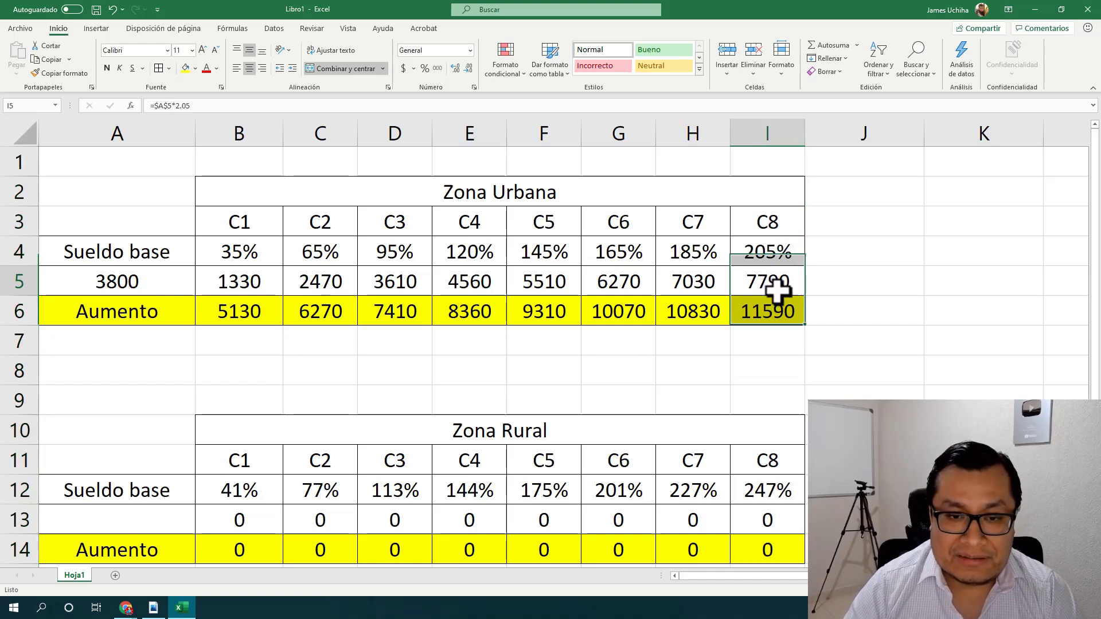
{"action": "left_click", "coordinate": [91, 291]}
{"action": "left_click", "coordinate": [774, 320]}
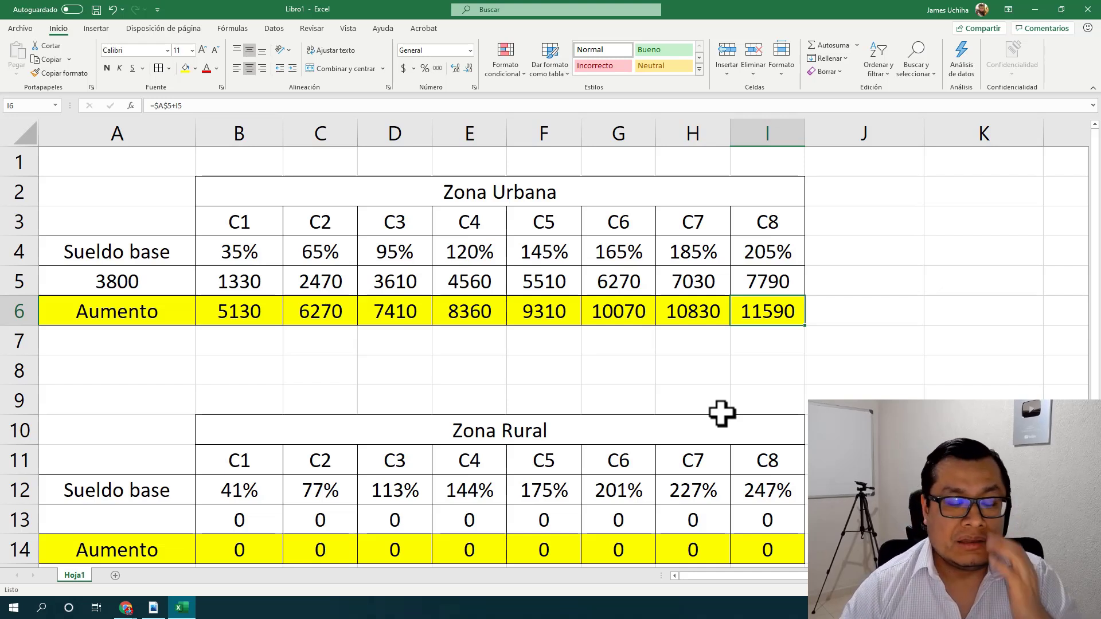
{"action": "left_click", "coordinate": [243, 135]}
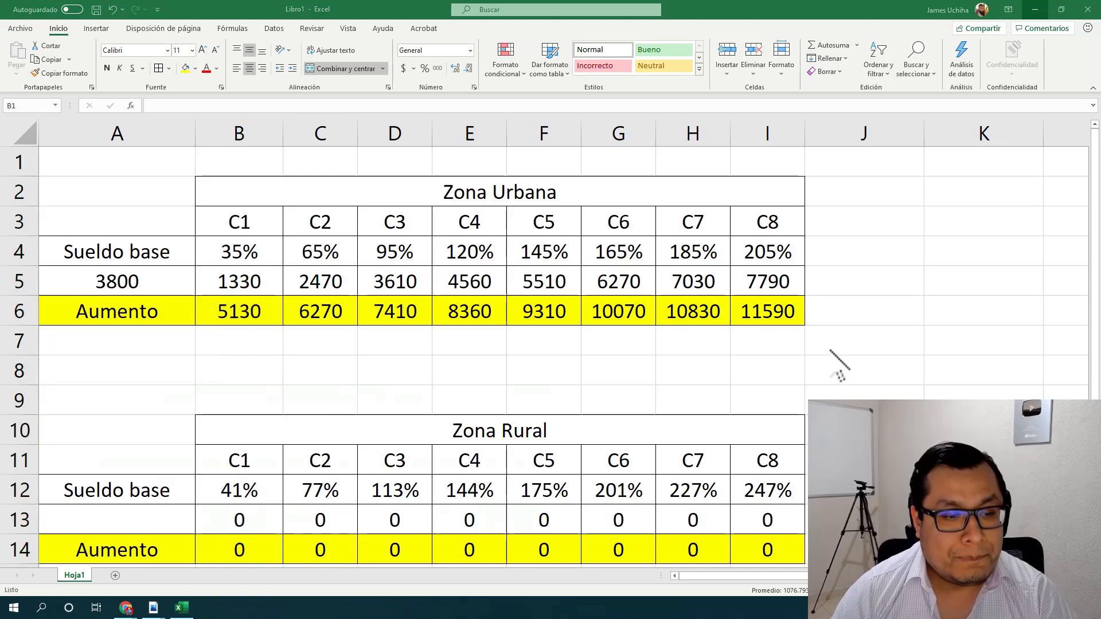
{"action": "scroll", "coordinate": [494, 304], "scroll_direction": "down", "scroll_amount": 3}
{"action": "scroll", "coordinate": [481, 304], "scroll_direction": "up", "scroll_amount": 3}
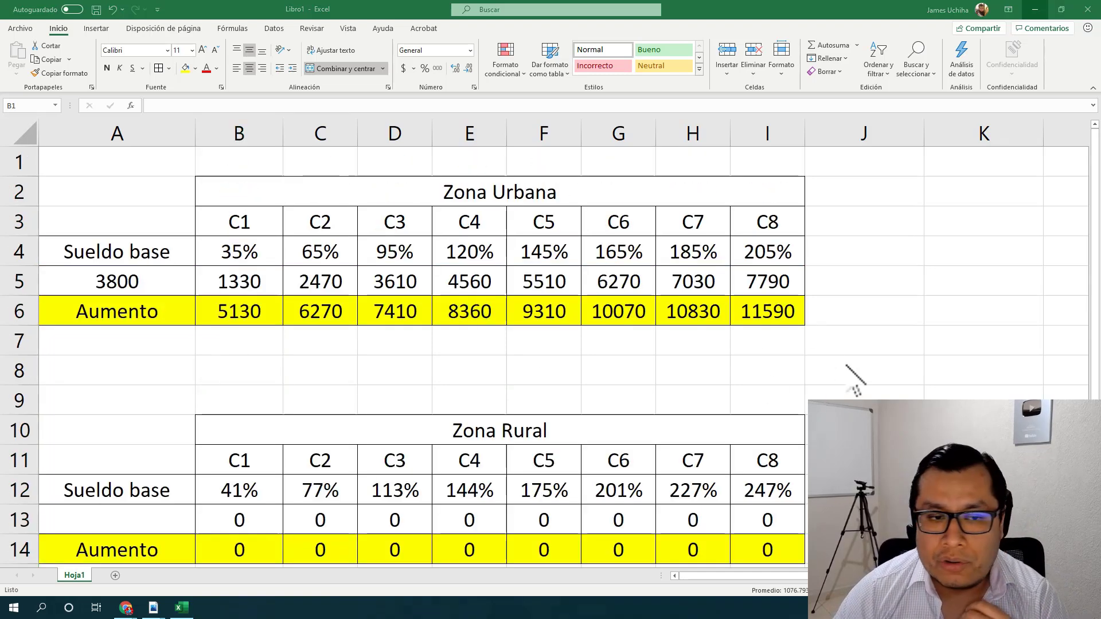
- Enter 4500 as the Zona Rural base salary in cell A13
{"action": "key", "text": "ctrl+space"}
{"action": "left_click_drag", "start_coordinate": [1093, 229], "coordinate": [1090, 344]}
{"action": "left_click", "coordinate": [171, 375]}
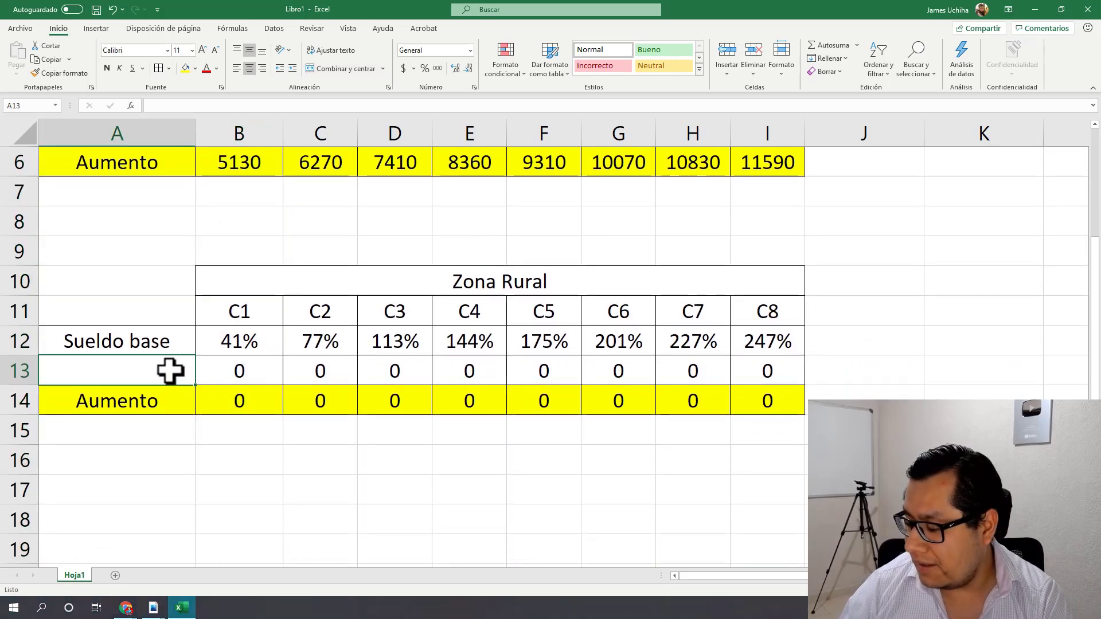
{"action": "type", "text": "4500"}
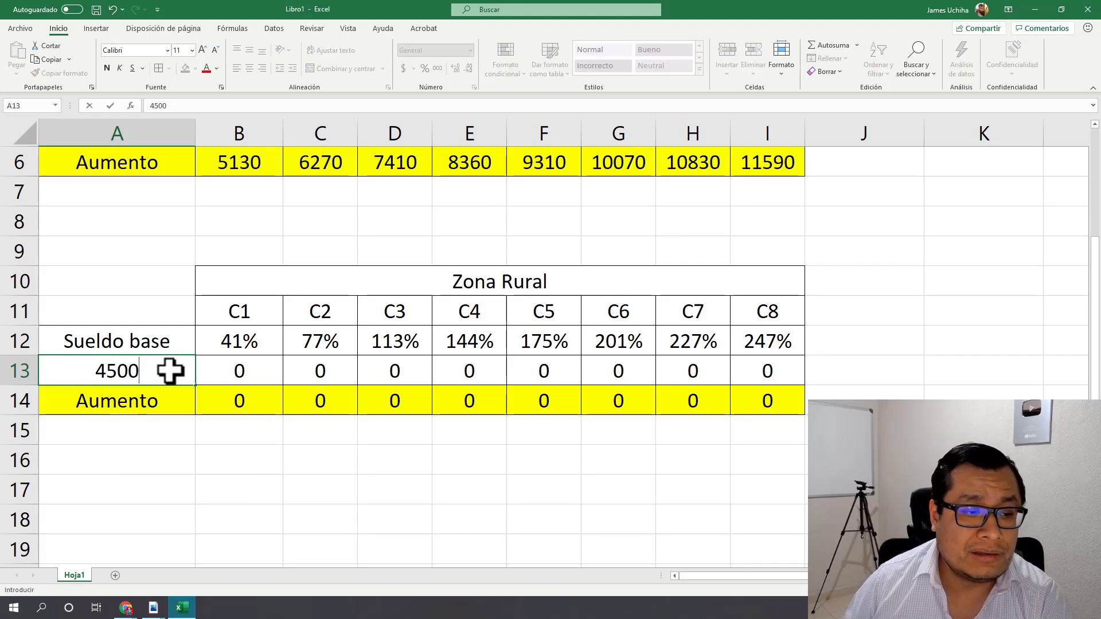
{"action": "key", "text": "Return"}
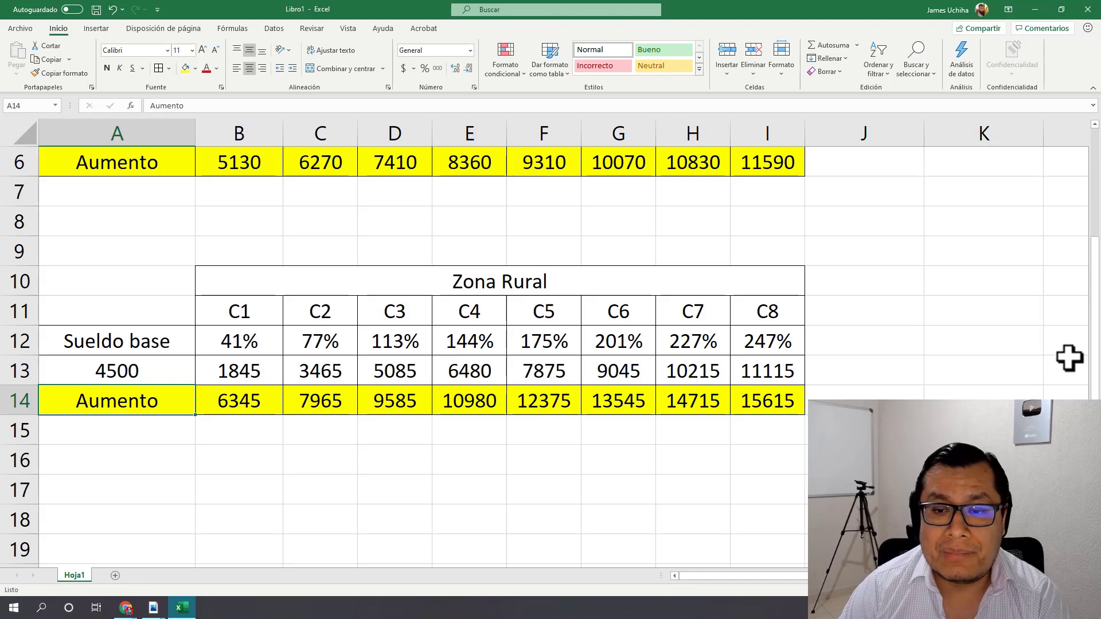
- Review the Zona Rural increases up to level C8 and the base salary cell of the Zona Urbana table
{"action": "left_click_drag", "start_coordinate": [1096, 360], "coordinate": [1095, 363]}
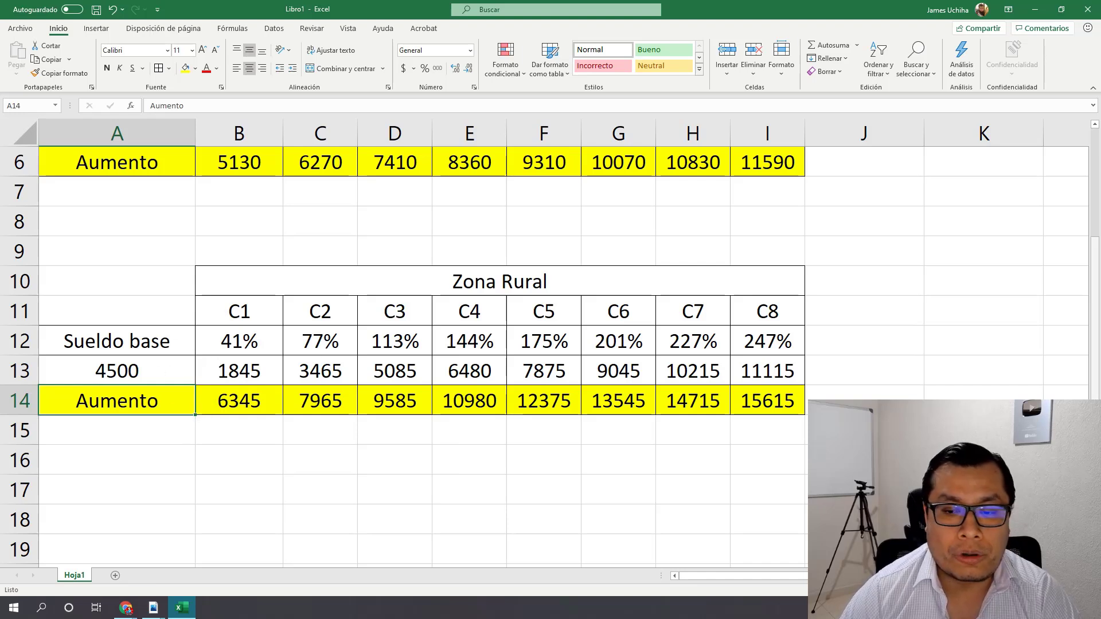
{"action": "mouse_move", "coordinate": [1095, 318]}
{"action": "left_mouse_down"}
{"action": "mouse_move", "coordinate": [1095, 304]}
{"action": "mouse_move", "coordinate": [1095, 315]}
{"action": "left_mouse_up"}
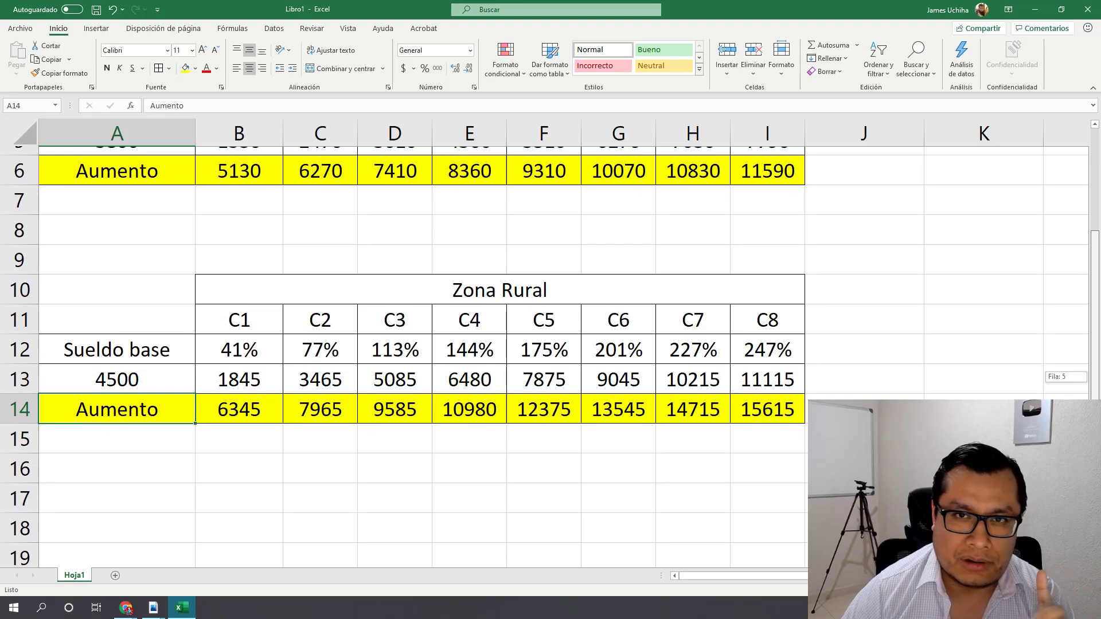
{"action": "left_click_drag", "start_coordinate": [1095, 314], "coordinate": [1095, 319]}
{"action": "left_click", "coordinate": [768, 401]}
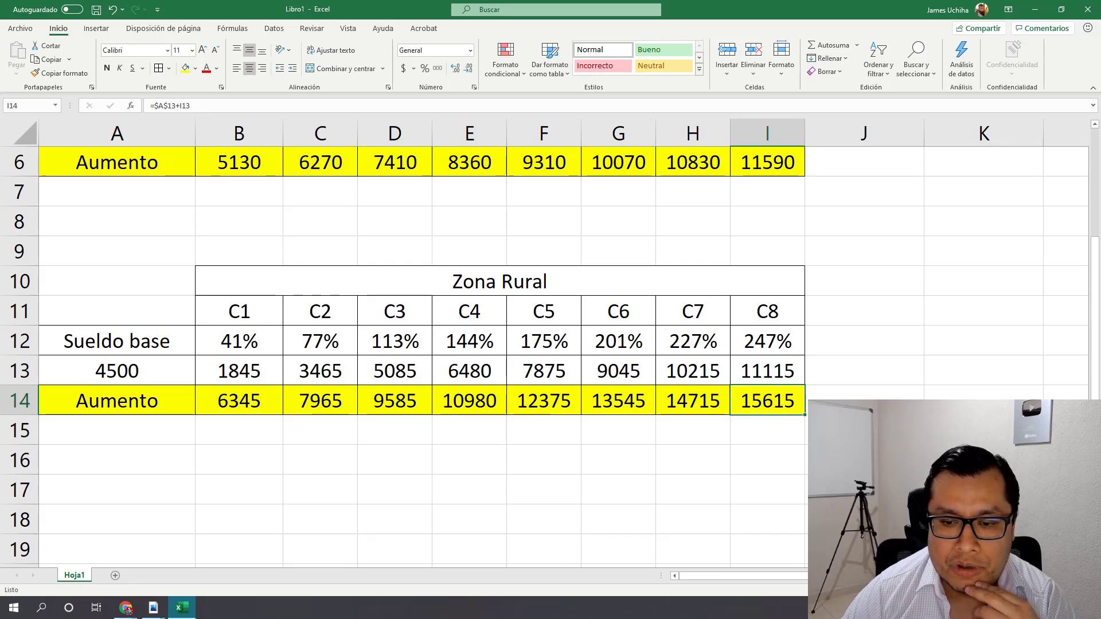
{"action": "scroll", "coordinate": [545, 356], "scroll_direction": "up", "scroll_amount": 1}
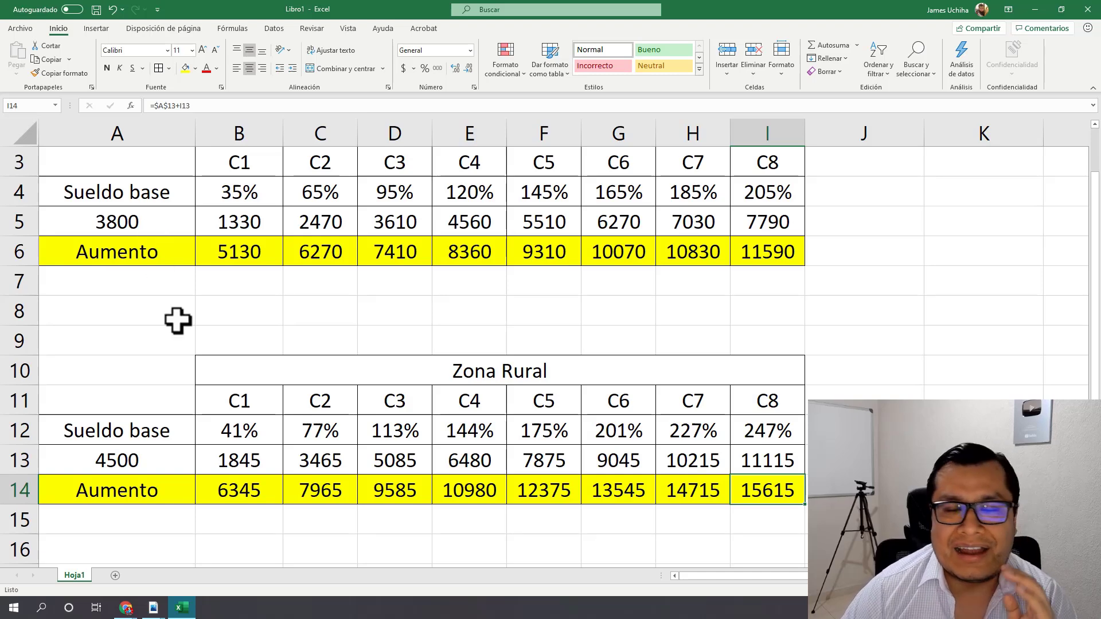
{"action": "left_click", "coordinate": [156, 246]}
{"action": "left_click", "coordinate": [158, 229]}
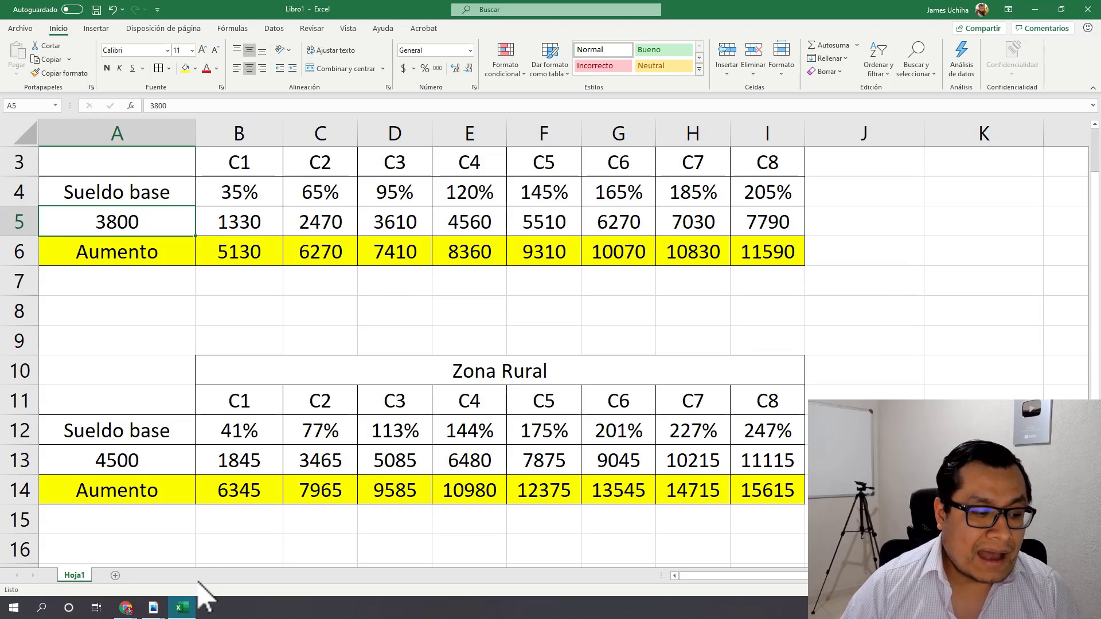
- Switch to ENERO Q02.pdf in Adobe Acrobat and close its PDF editing mode
{"action": "mouse_move", "coordinate": [162, 603]}
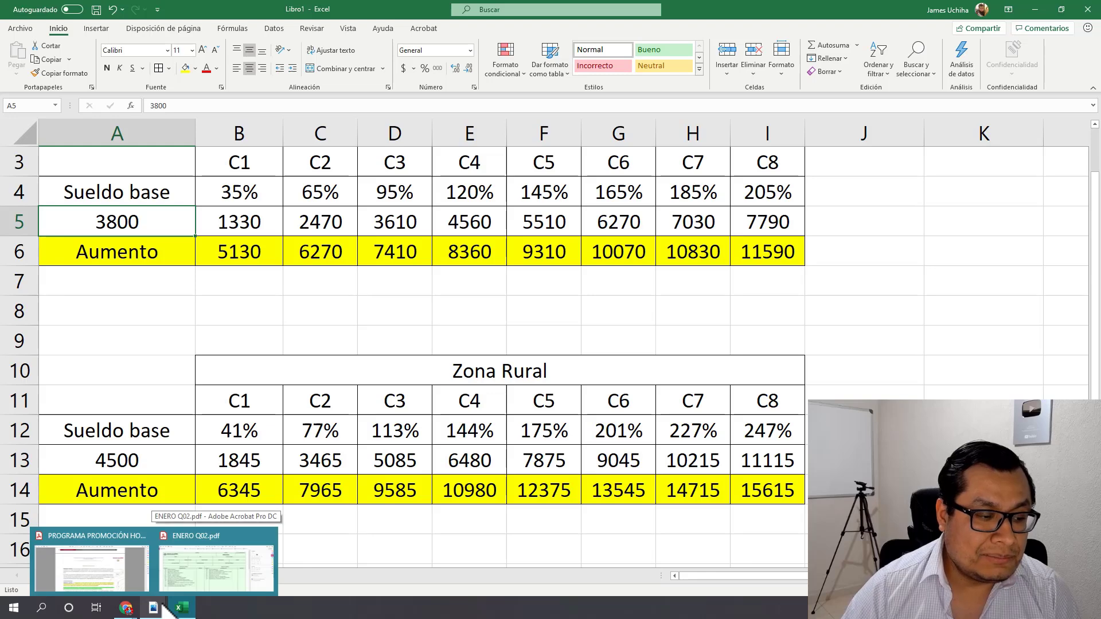
{"action": "left_click", "coordinate": [209, 551]}
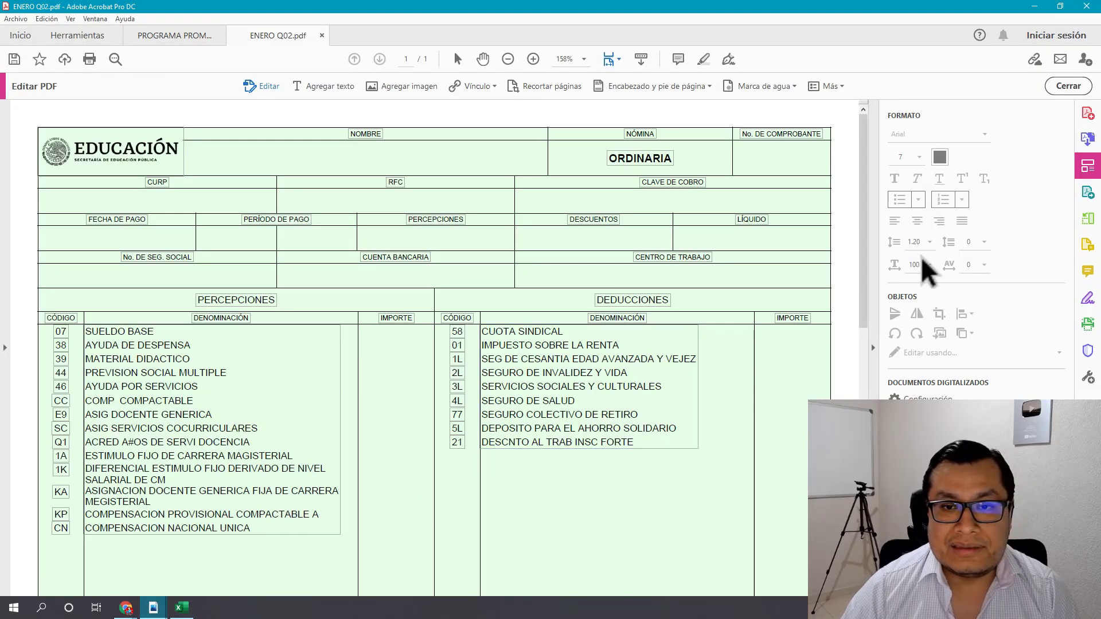
{"action": "left_click", "coordinate": [1075, 88]}
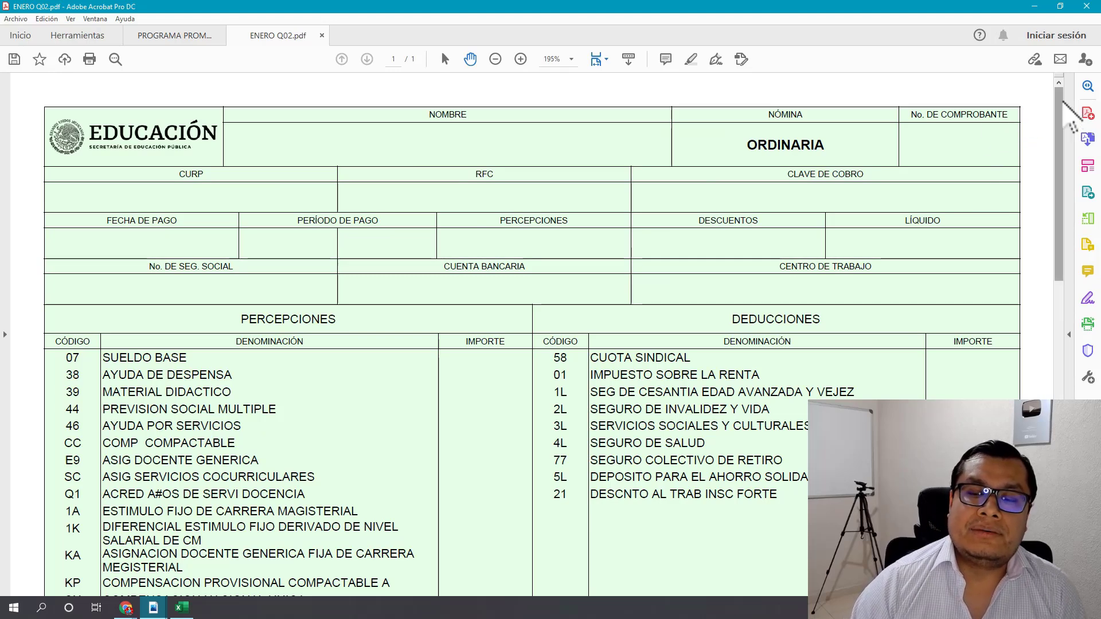
- Examine the payslip's Percepciones codes and denominations, from 07 Sueldo Base to CN Compensacion Nacional Unica, at 300% zoom
{"action": "left_click_drag", "start_coordinate": [1060, 106], "coordinate": [1055, 183]}
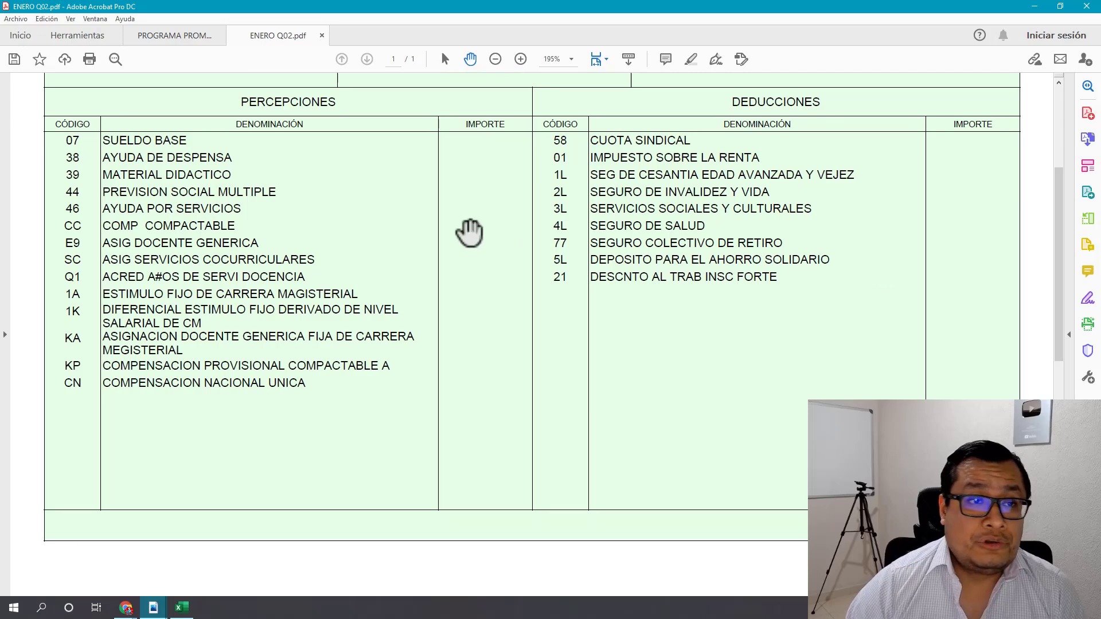
{"action": "left_click", "coordinate": [521, 63]}
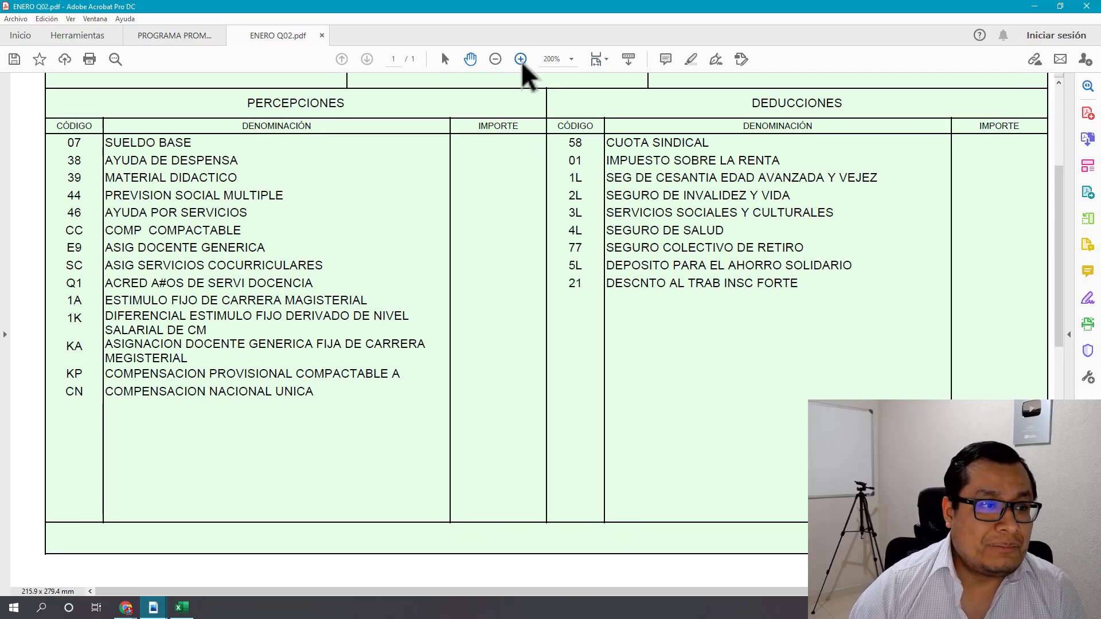
{"action": "left_click", "coordinate": [521, 63]}
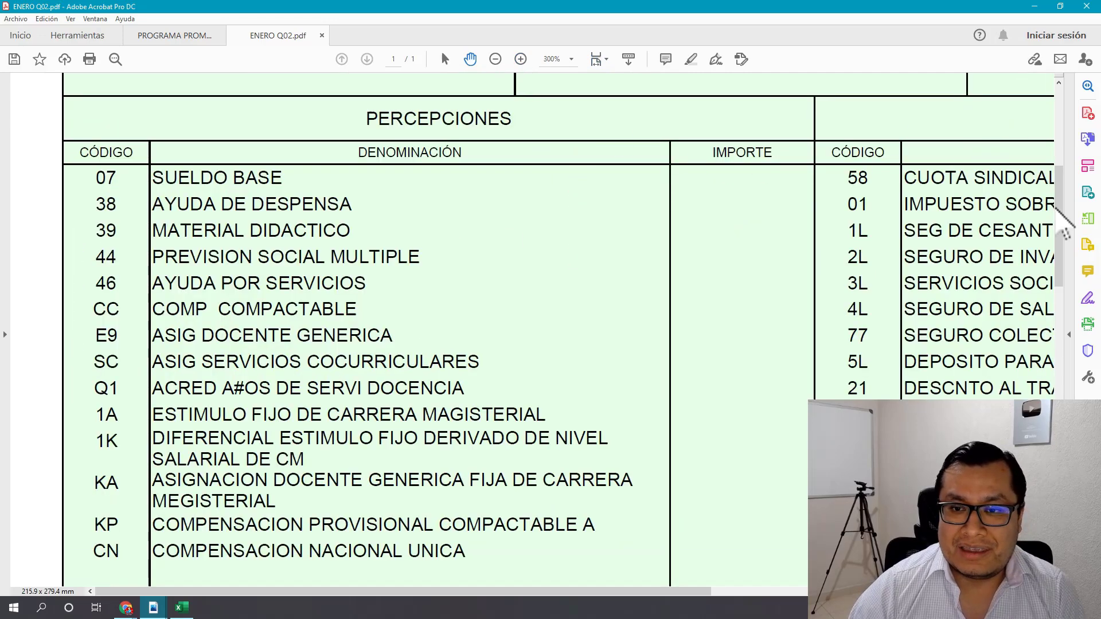
{"action": "left_click_drag", "start_coordinate": [1060, 202], "coordinate": [1059, 211]}
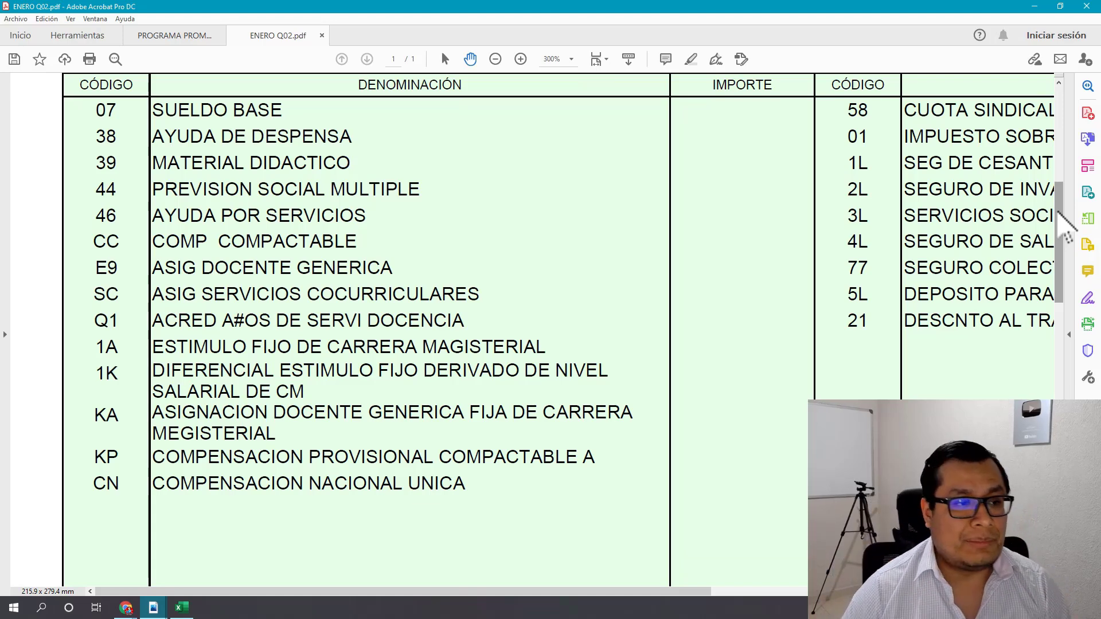
{"action": "left_click_drag", "start_coordinate": [245, 389], "coordinate": [244, 352]}
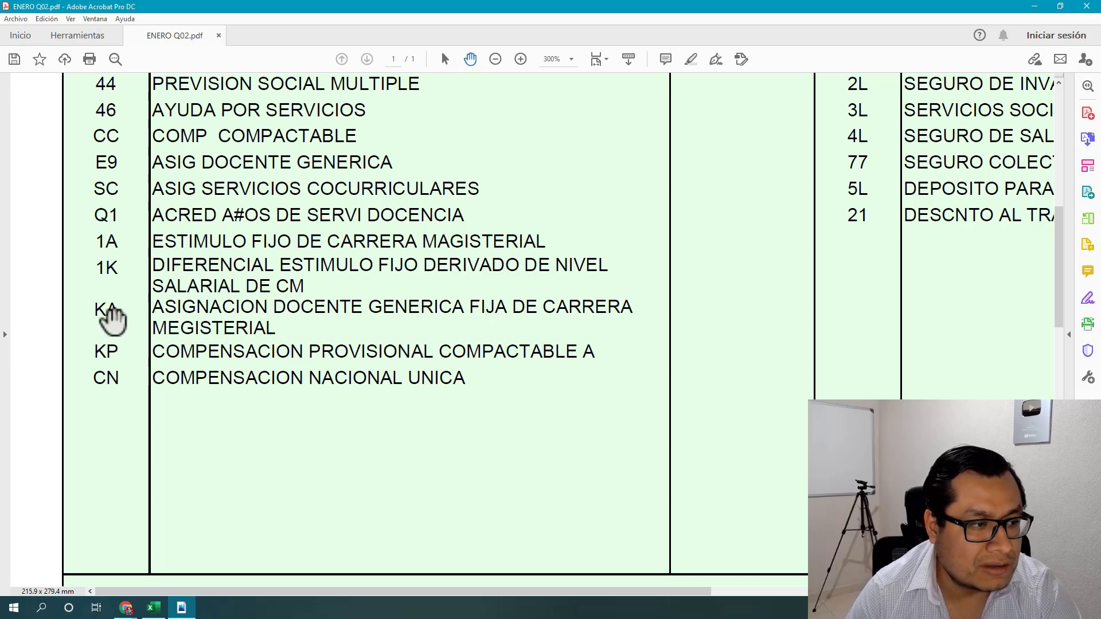
{"action": "scroll", "coordinate": [207, 259], "scroll_direction": "up", "scroll_amount": 1}
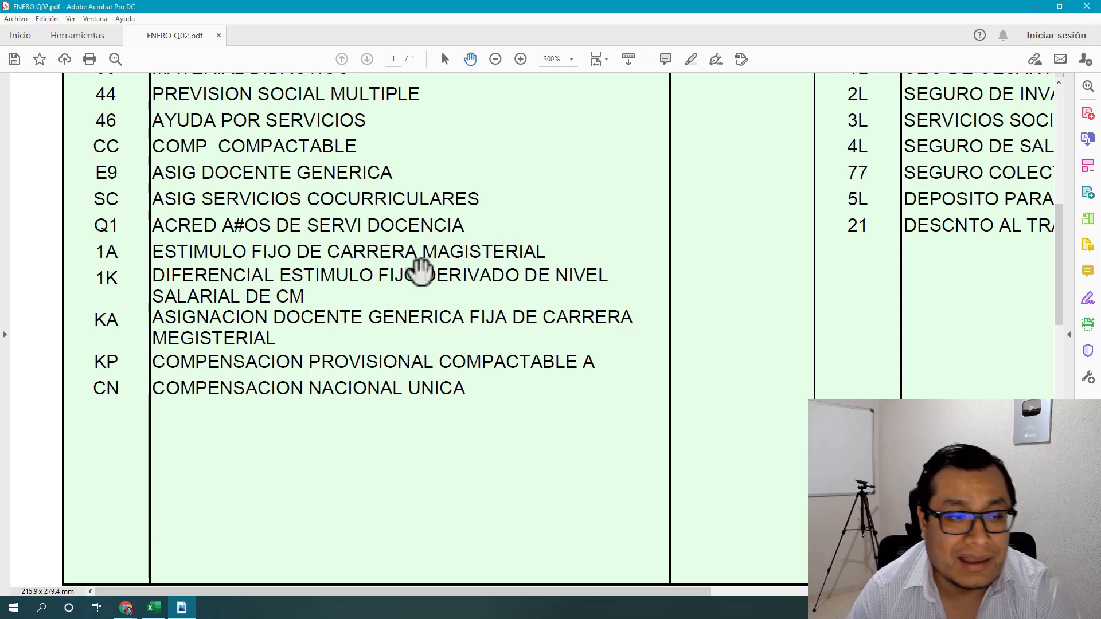
{"action": "scroll", "coordinate": [420, 299], "scroll_direction": "up", "scroll_amount": 1}
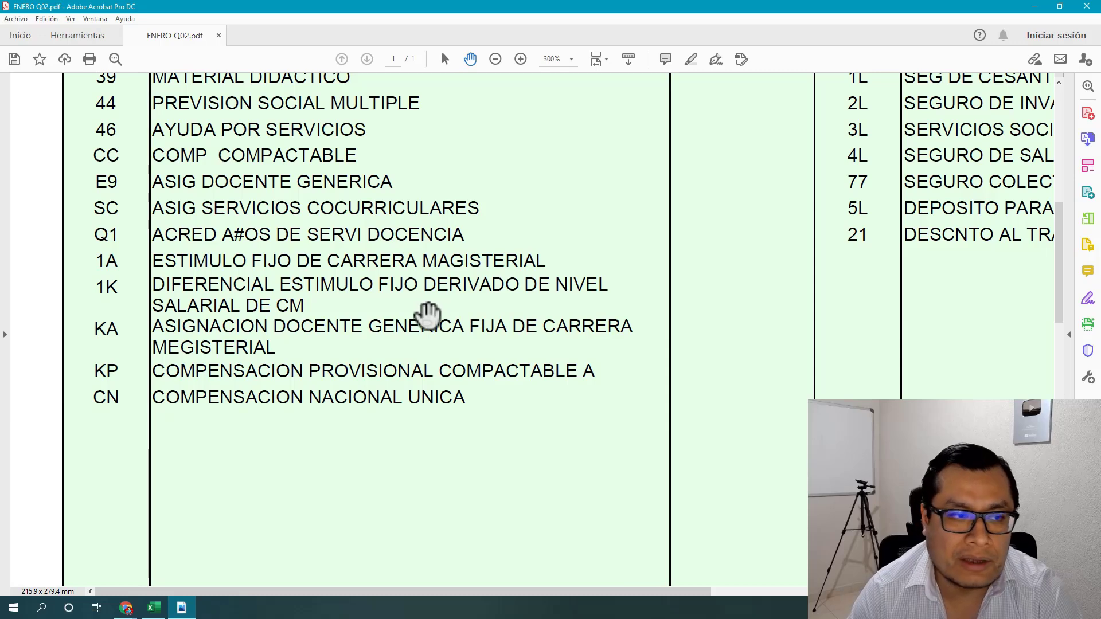
{"action": "scroll", "coordinate": [401, 311], "scroll_direction": "down", "scroll_amount": 1}
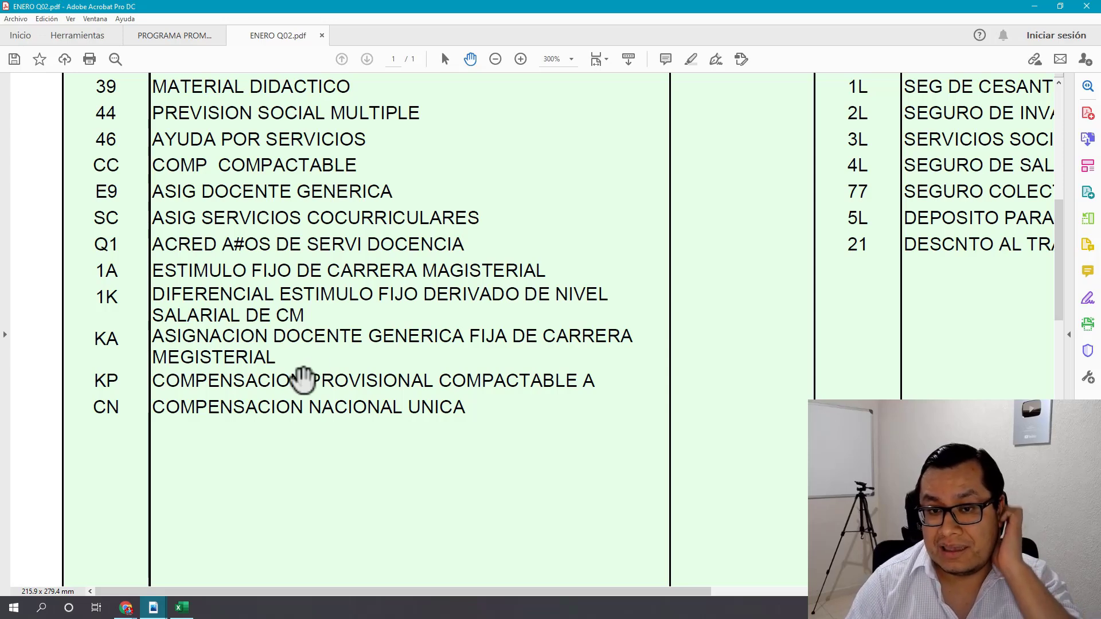
- Review the payslip's Percepciones list again, from 07 Sueldo Base to CN Compensacion Nacional Unica
{"action": "scroll", "coordinate": [448, 373], "scroll_direction": "up", "scroll_amount": 1}
{"action": "scroll", "coordinate": [447, 373], "scroll_direction": "up", "scroll_amount": 3}
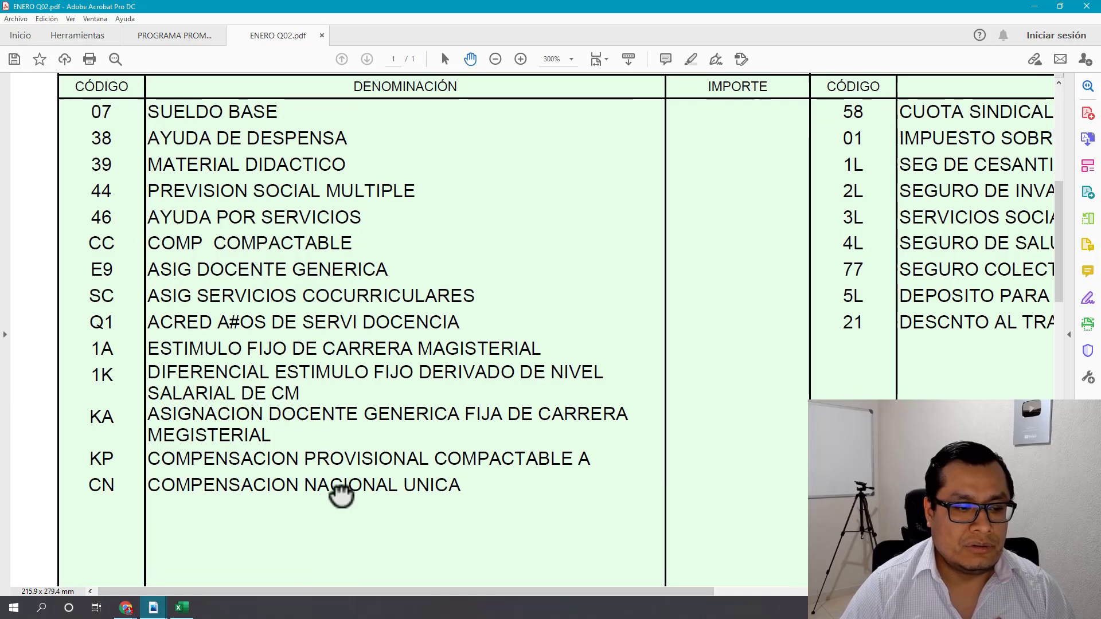
{"action": "left_click_drag", "start_coordinate": [240, 505], "coordinate": [243, 453]}
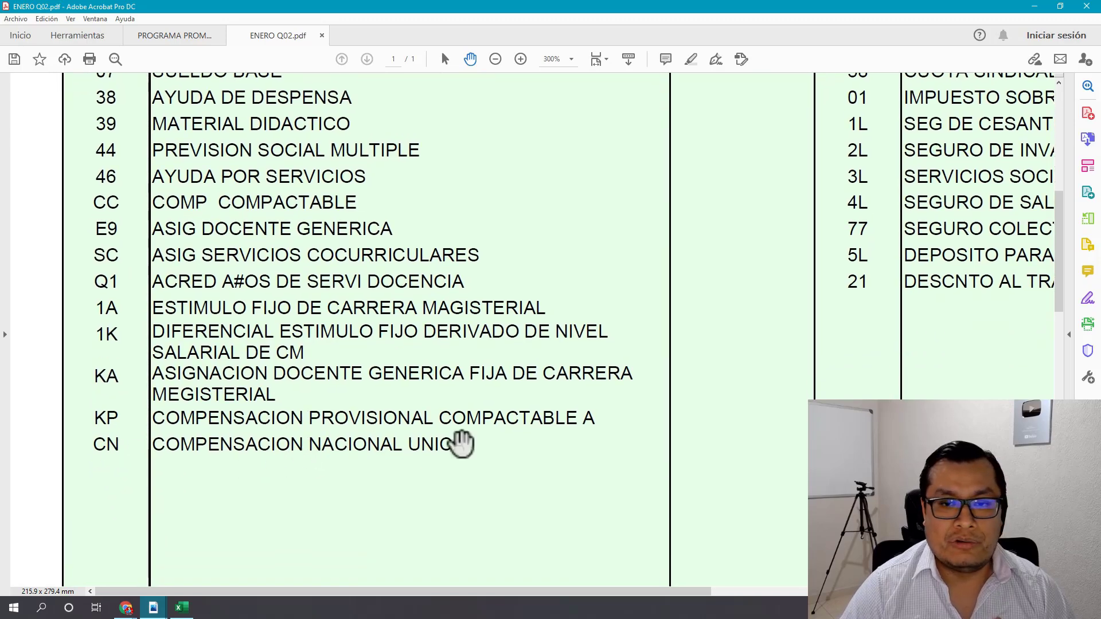
{"action": "scroll", "coordinate": [449, 298], "scroll_direction": "up", "scroll_amount": 2}
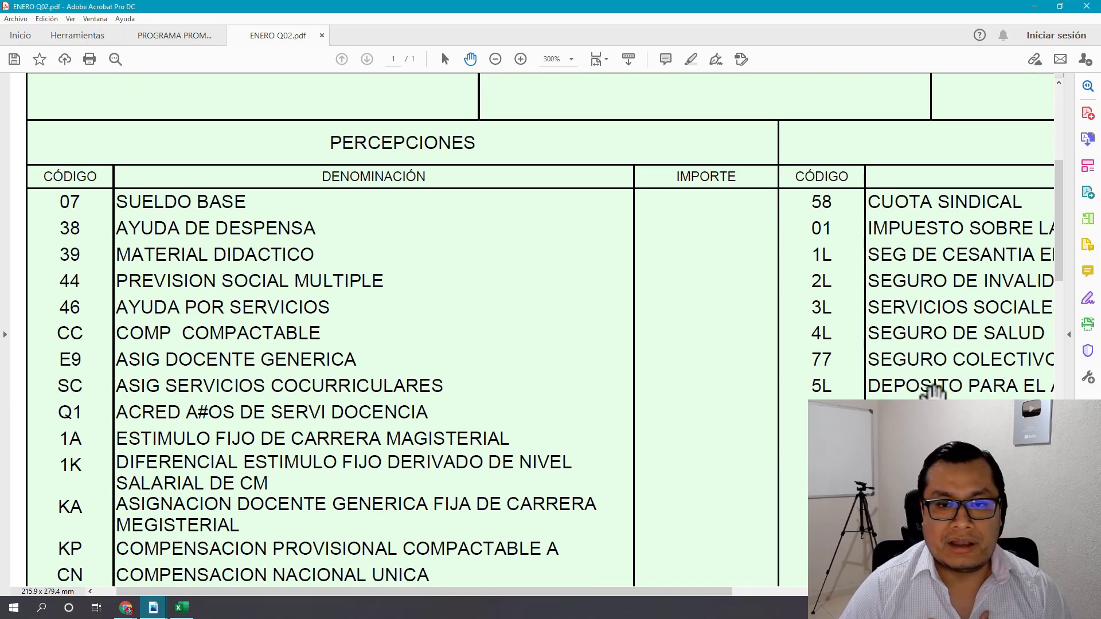
- Examine the payslip's Deducciones codes and denominations, from 58 Cuota Sindical to 21 Descnto al Trab Insc Forte
{"action": "scroll", "coordinate": [476, 376], "scroll_direction": "right", "scroll_amount": 5}
{"action": "scroll", "coordinate": [476, 376], "scroll_direction": "right", "scroll_amount": 2}
{"action": "scroll", "coordinate": [573, 147], "scroll_direction": "up", "scroll_amount": 1}
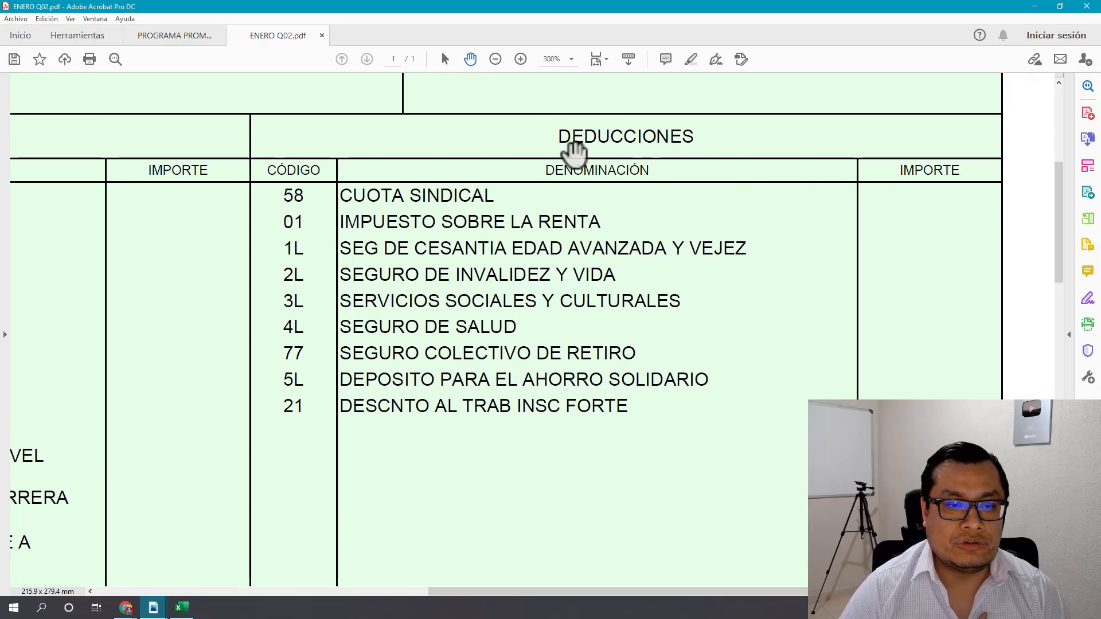
{"action": "left_click_drag", "start_coordinate": [467, 406], "coordinate": [481, 310]}
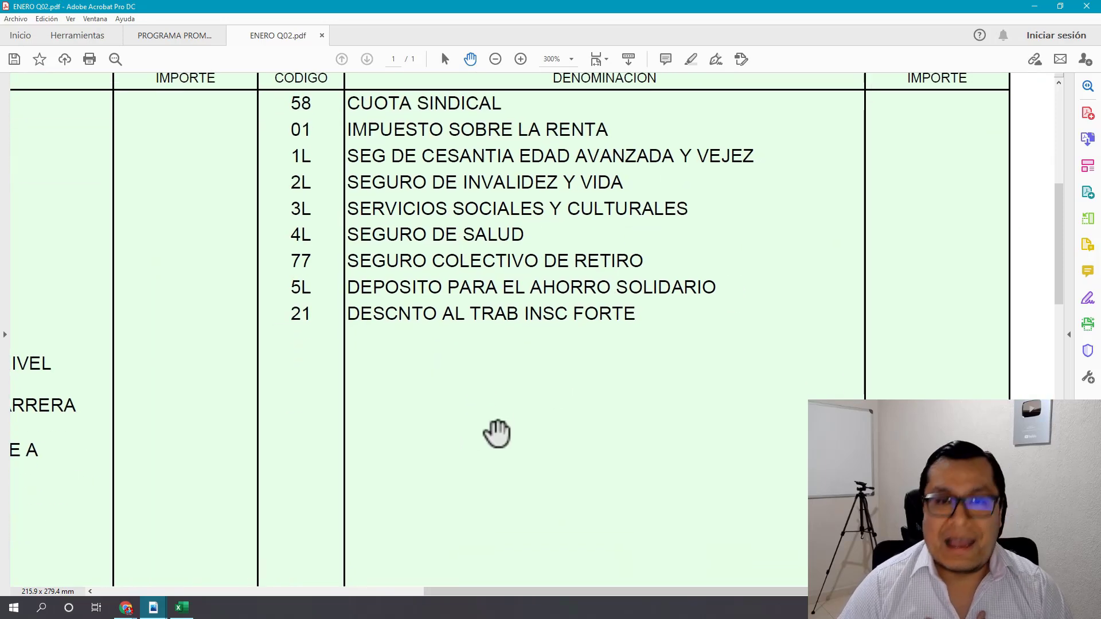
{"action": "left_click_drag", "start_coordinate": [497, 435], "coordinate": [505, 378]}
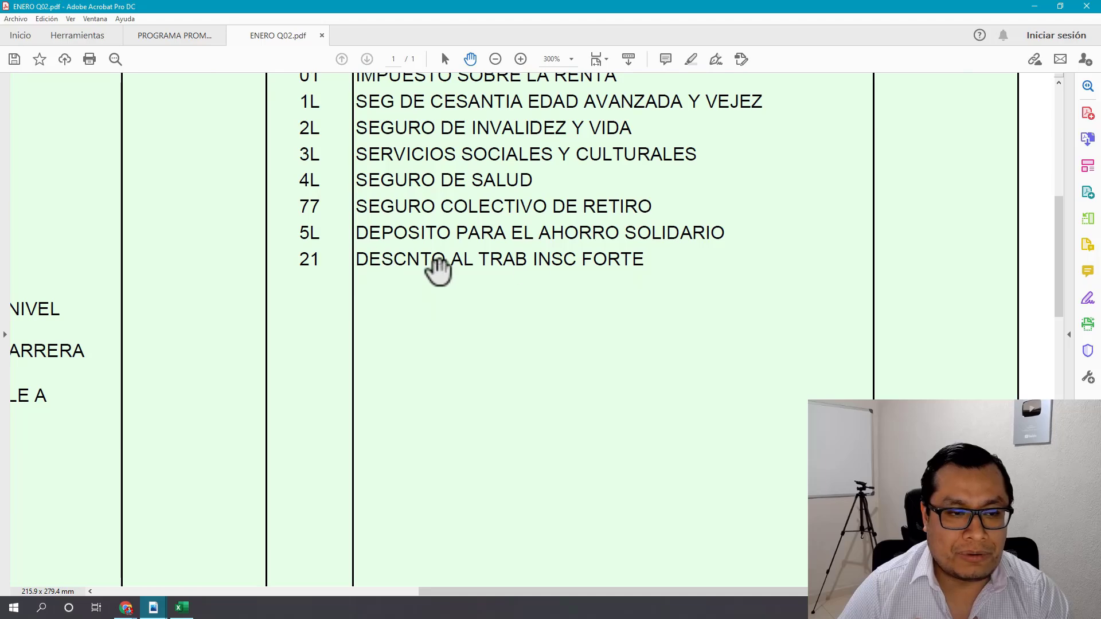
{"action": "left_click_drag", "start_coordinate": [577, 295], "coordinate": [571, 417]}
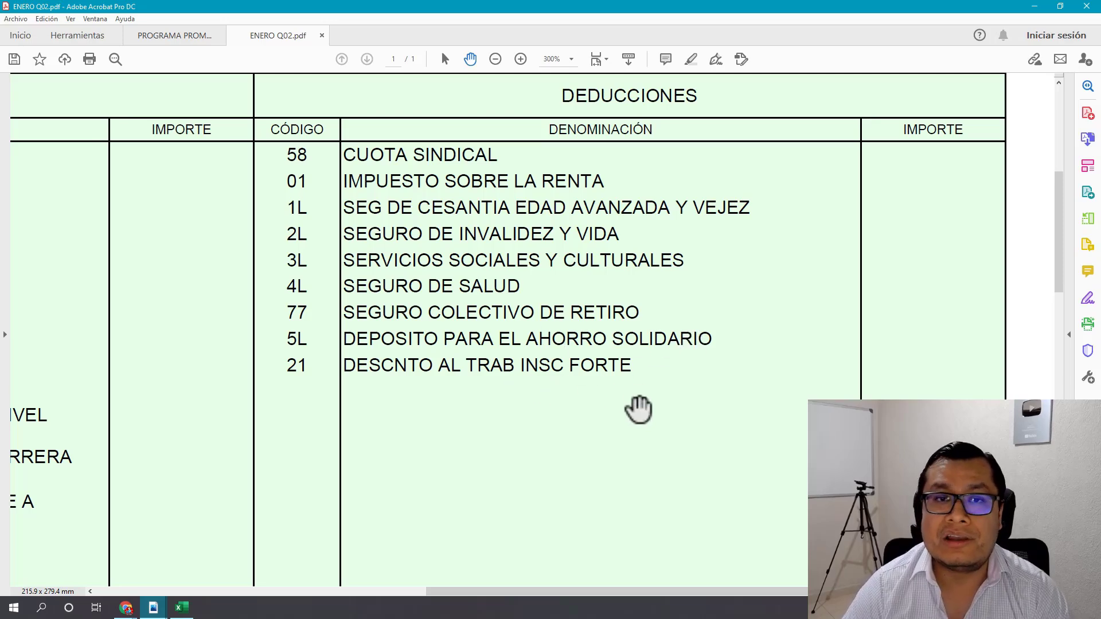
{"action": "left_click_drag", "start_coordinate": [639, 408], "coordinate": [638, 436]}
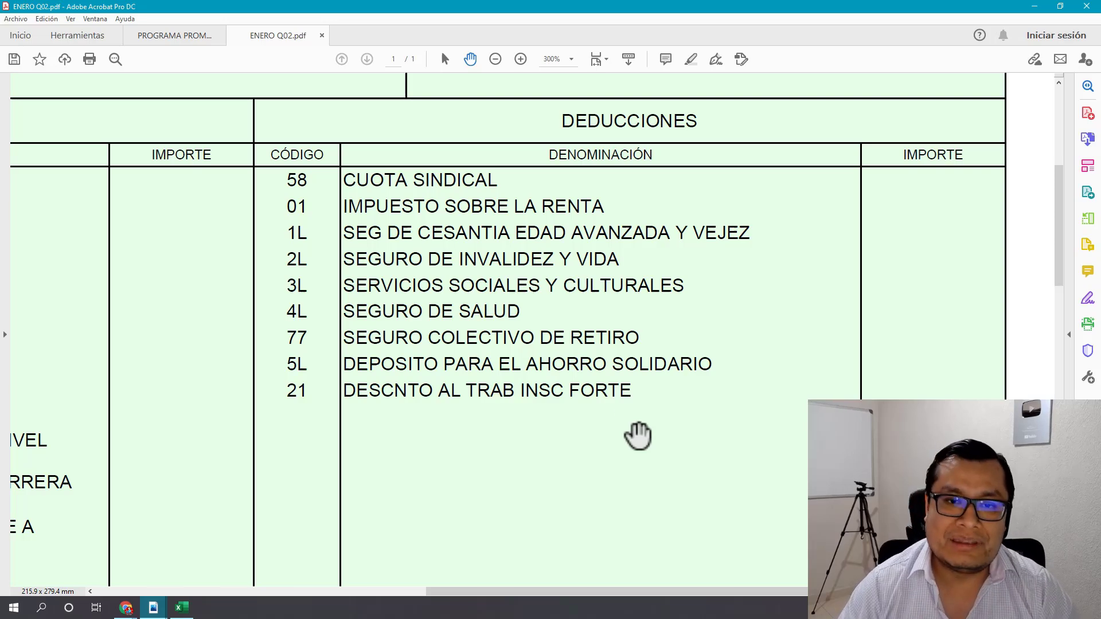
{"action": "left_click_drag", "start_coordinate": [667, 327], "coordinate": [703, 392]}
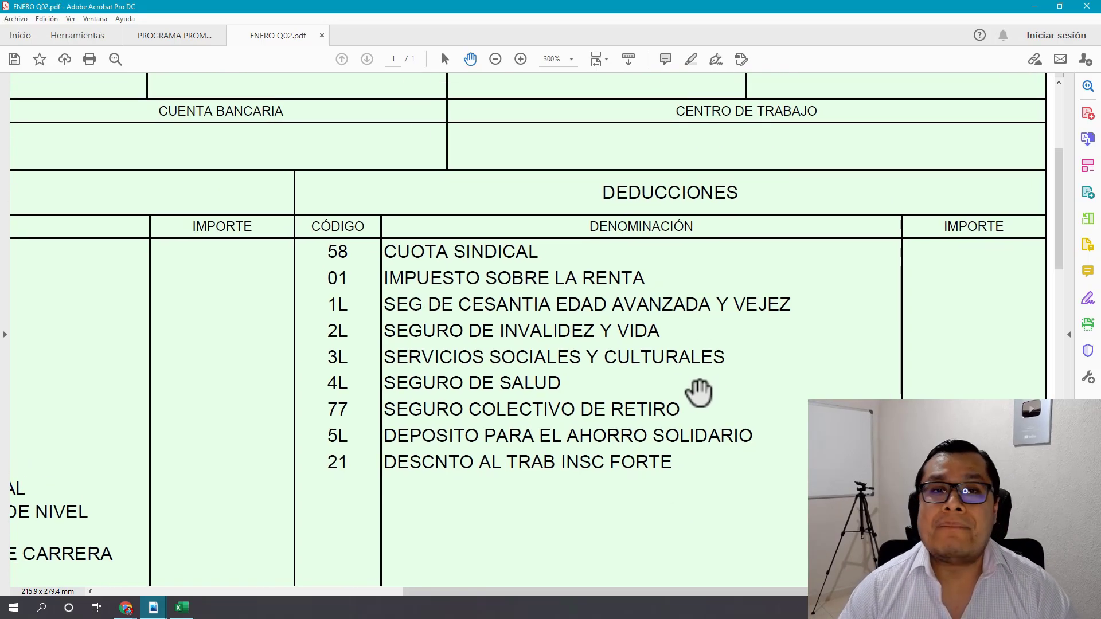
{"action": "left_click_drag", "start_coordinate": [806, 450], "coordinate": [766, 425]}
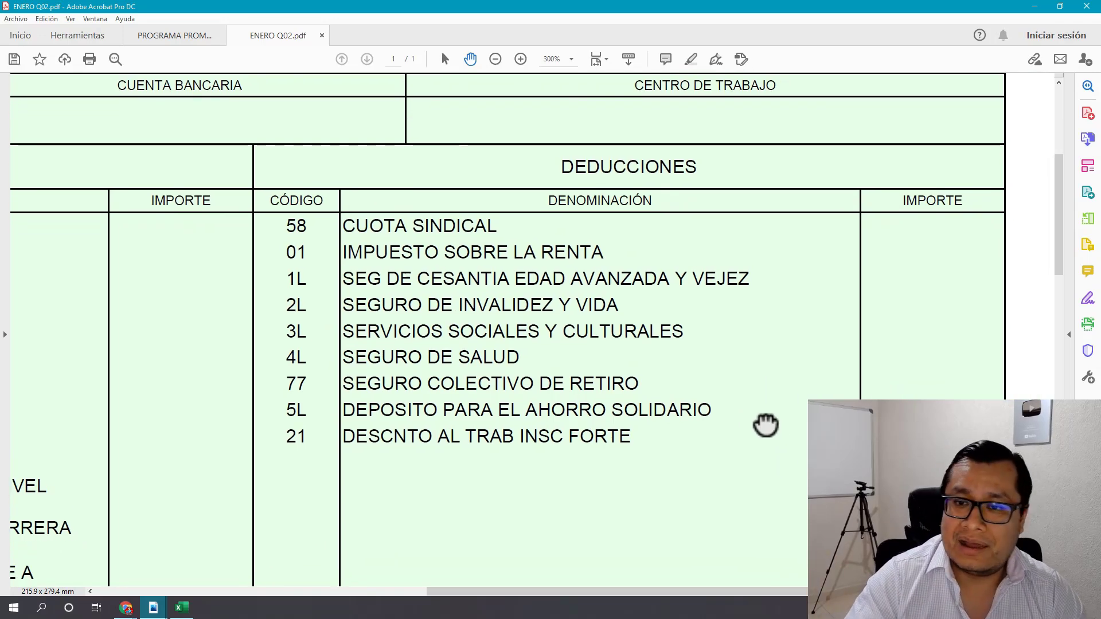
{"action": "scroll", "coordinate": [776, 330], "scroll_direction": "up", "scroll_amount": 1}
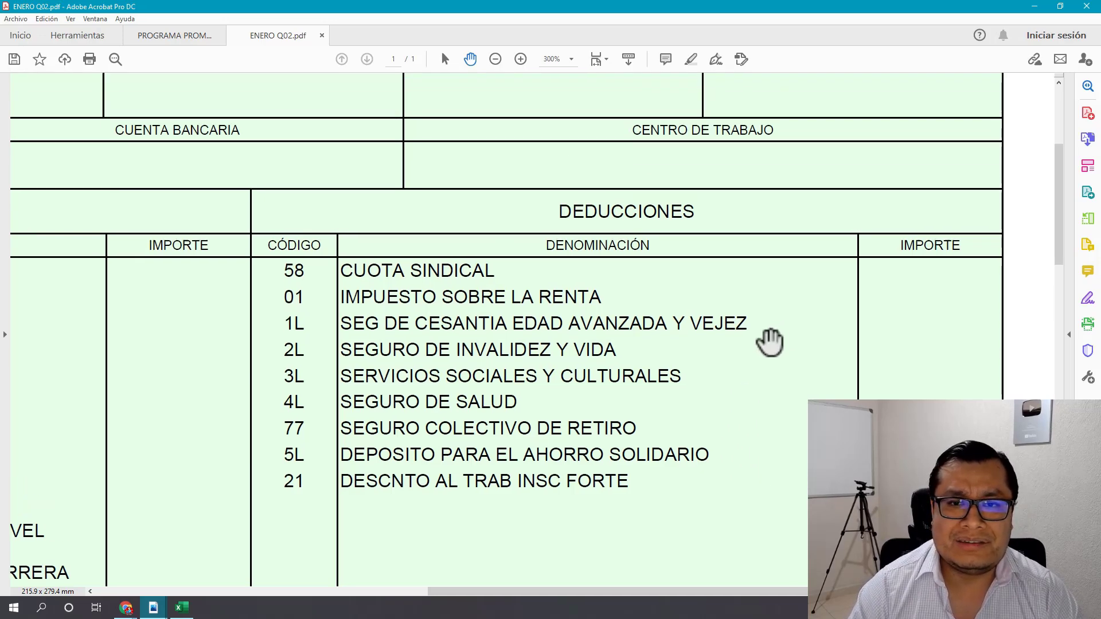
{"action": "left_click_drag", "start_coordinate": [652, 474], "coordinate": [671, 415]}
{"action": "left_click_drag", "start_coordinate": [548, 511], "coordinate": [597, 474]}
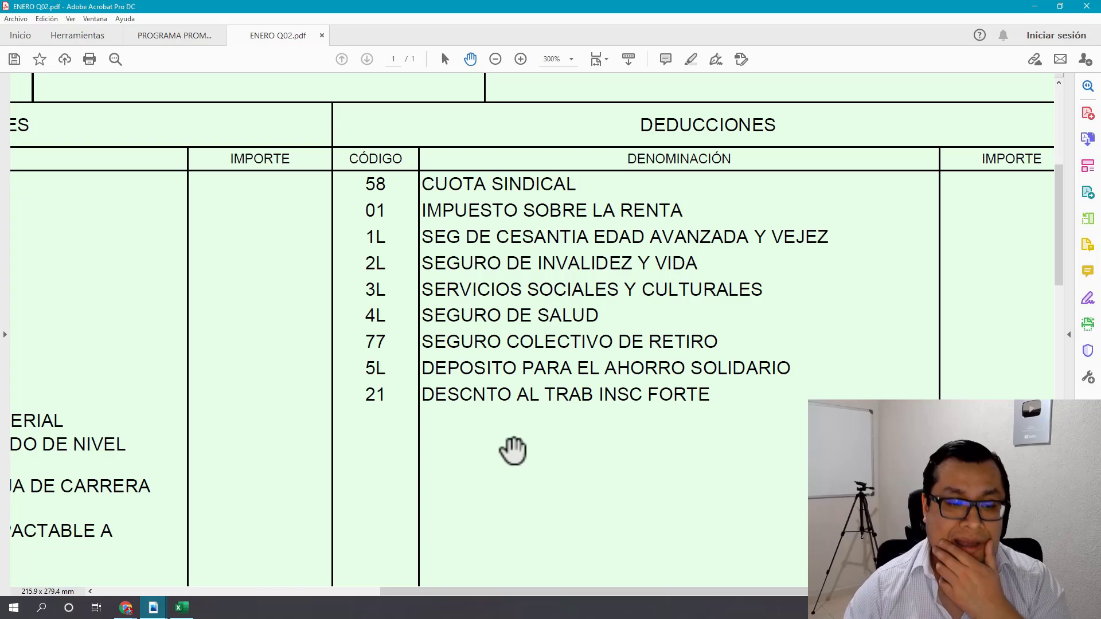
- Compare the payslip's Percepciones concepts with its Deducciones concepts
{"action": "left_click_drag", "start_coordinate": [602, 453], "coordinate": [786, 423]}
{"action": "left_click_drag", "start_coordinate": [551, 531], "coordinate": [738, 472]}
{"action": "left_click_drag", "start_coordinate": [571, 457], "coordinate": [462, 464]}
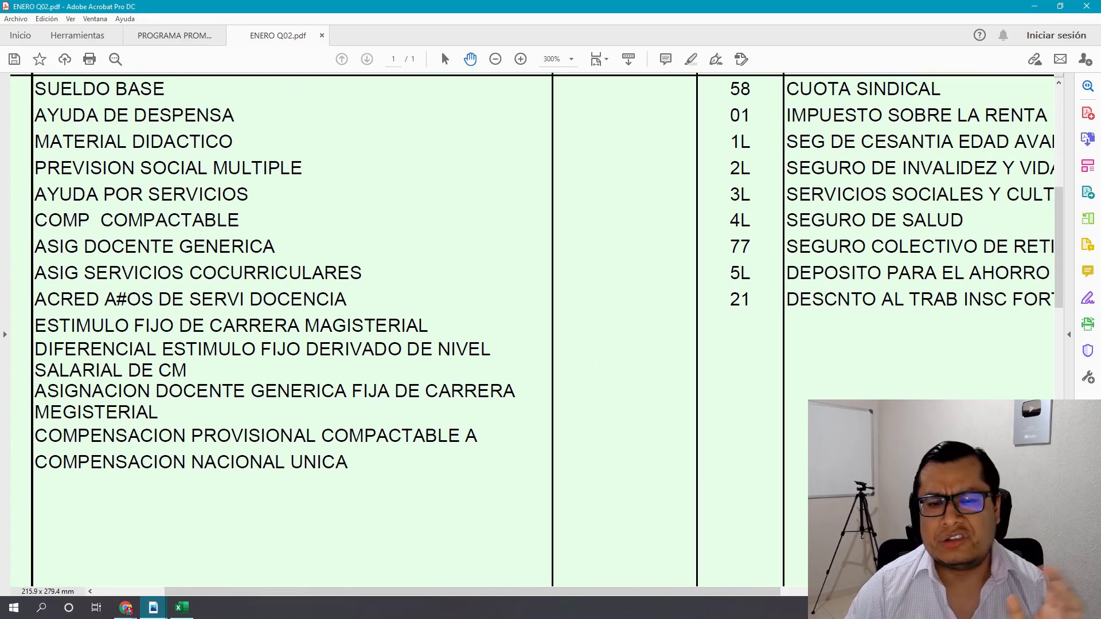
{"action": "left_click_drag", "start_coordinate": [856, 512], "coordinate": [570, 484]}
{"action": "left_click_drag", "start_coordinate": [753, 483], "coordinate": [635, 528]}
{"action": "left_click_drag", "start_coordinate": [534, 526], "coordinate": [492, 541]}
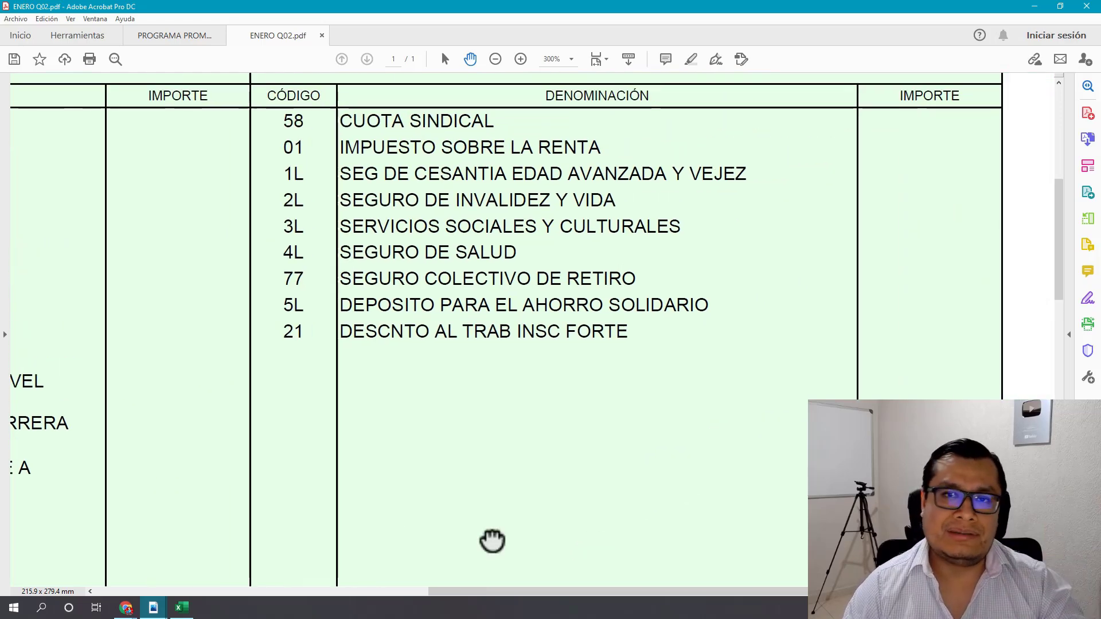
{"action": "scroll", "coordinate": [555, 509], "scroll_direction": "up", "scroll_amount": 1}
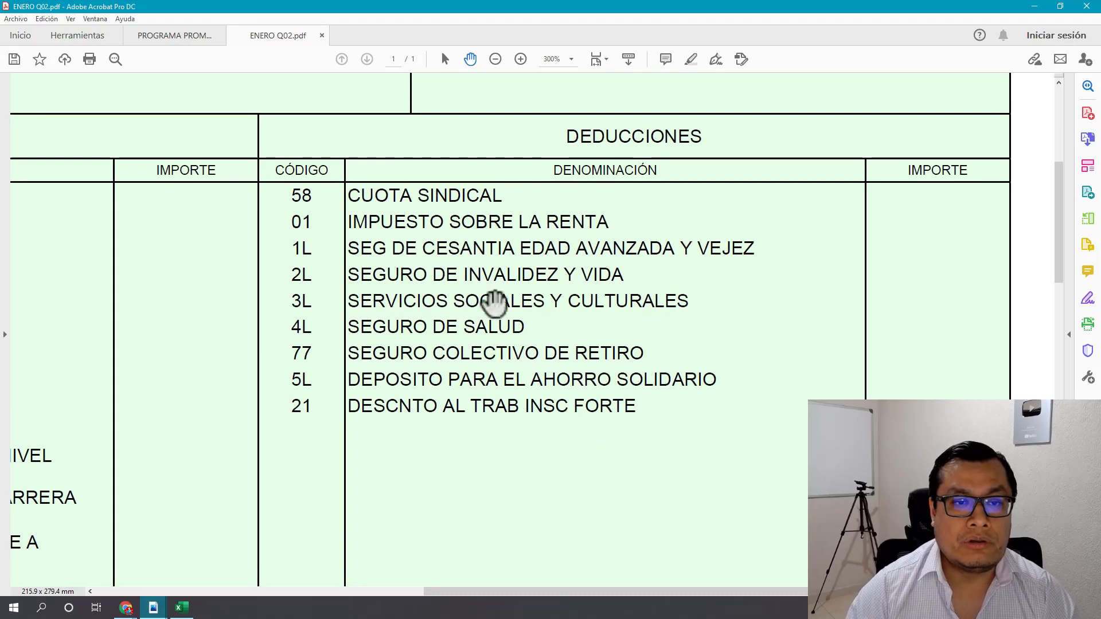
{"action": "left_click_drag", "start_coordinate": [396, 460], "coordinate": [694, 397]}
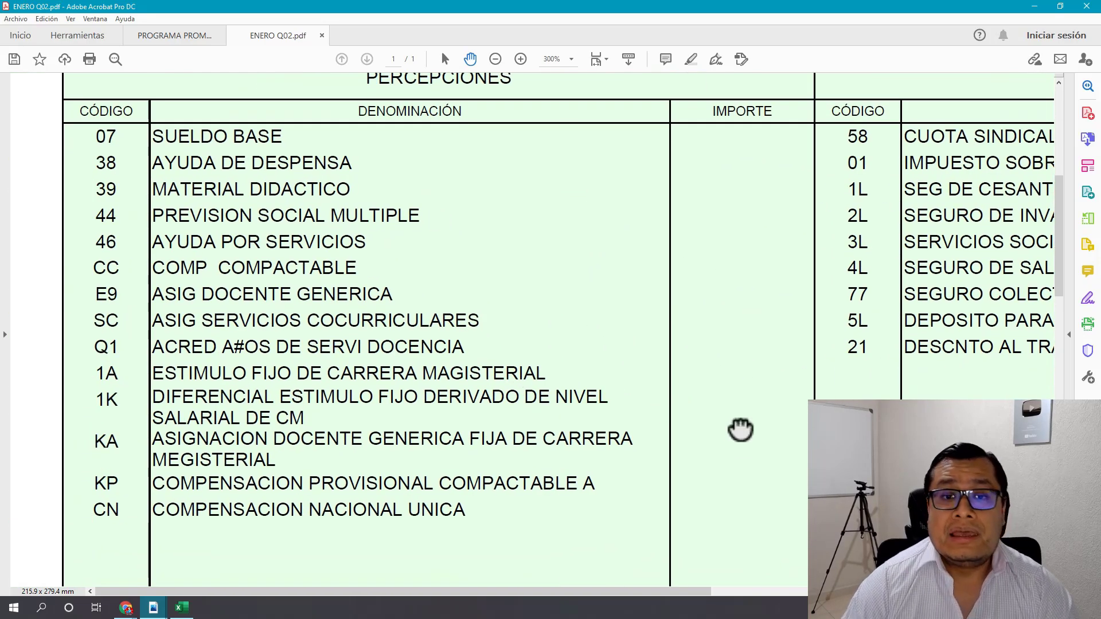
{"action": "mouse_move", "coordinate": [740, 432]}
{"action": "left_mouse_down"}
{"action": "mouse_move", "coordinate": [740, 405]}
{"action": "mouse_move", "coordinate": [742, 421]}
{"action": "left_mouse_up"}
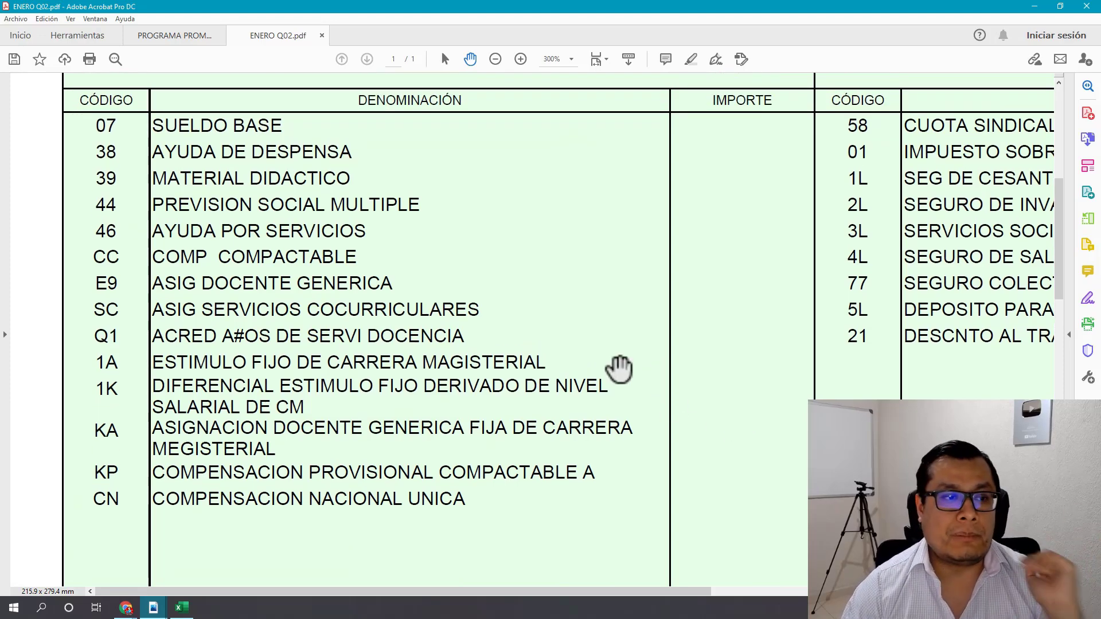
{"action": "scroll", "coordinate": [620, 369], "scroll_direction": "down", "scroll_amount": 1}
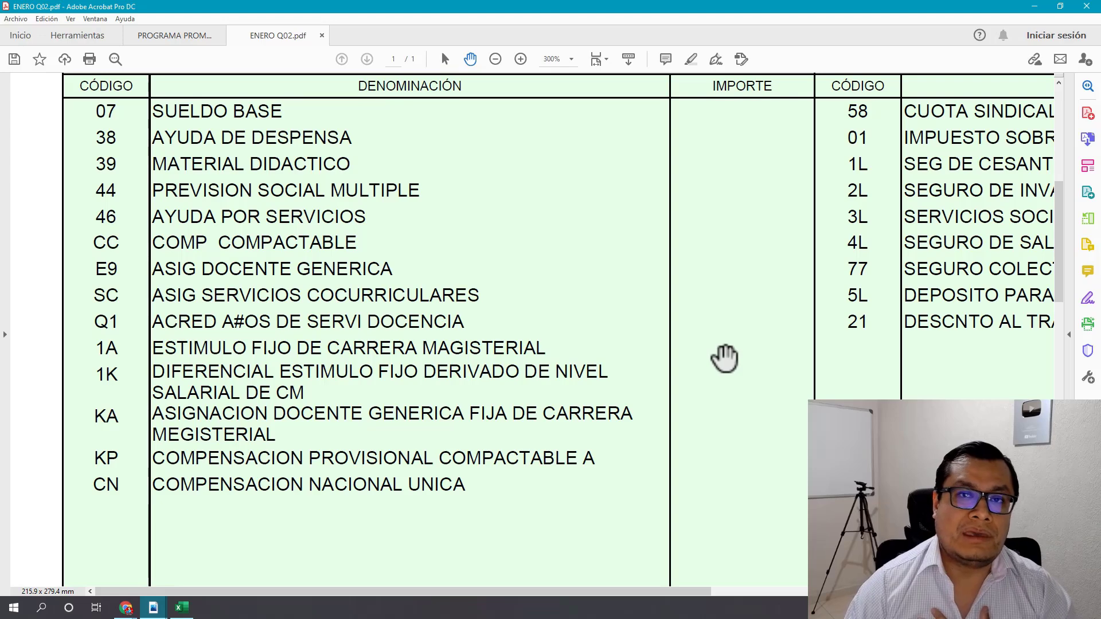
{"action": "scroll", "coordinate": [718, 398], "scroll_direction": "up", "scroll_amount": 3}
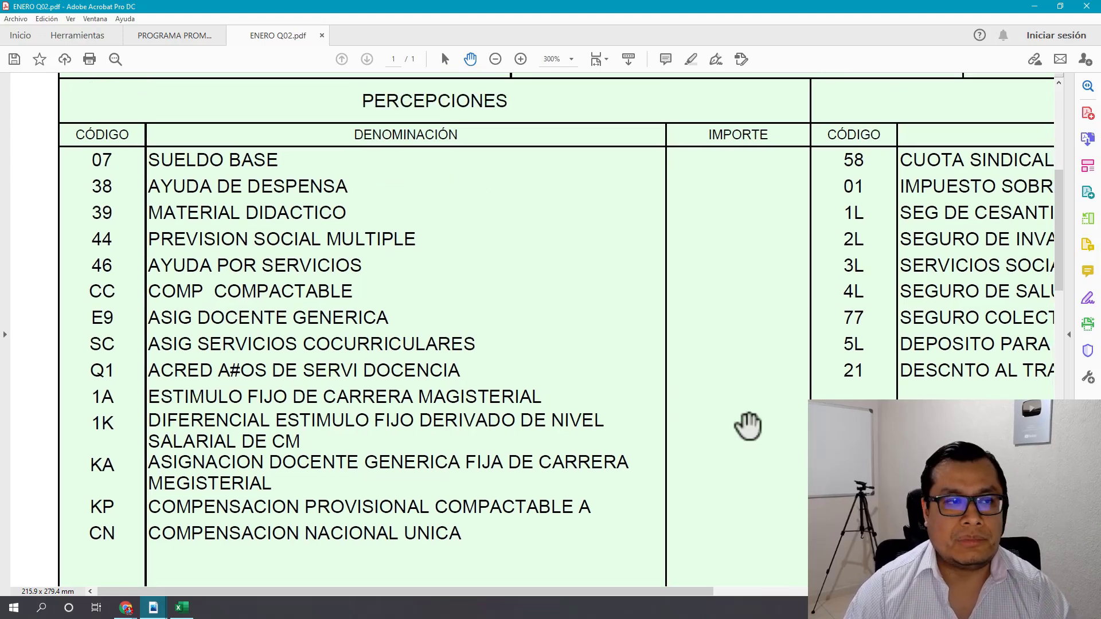
{"action": "left_click_drag", "start_coordinate": [742, 423], "coordinate": [486, 409]}
{"action": "left_click_drag", "start_coordinate": [753, 436], "coordinate": [765, 472]}
{"action": "left_click_drag", "start_coordinate": [243, 280], "coordinate": [352, 339]}
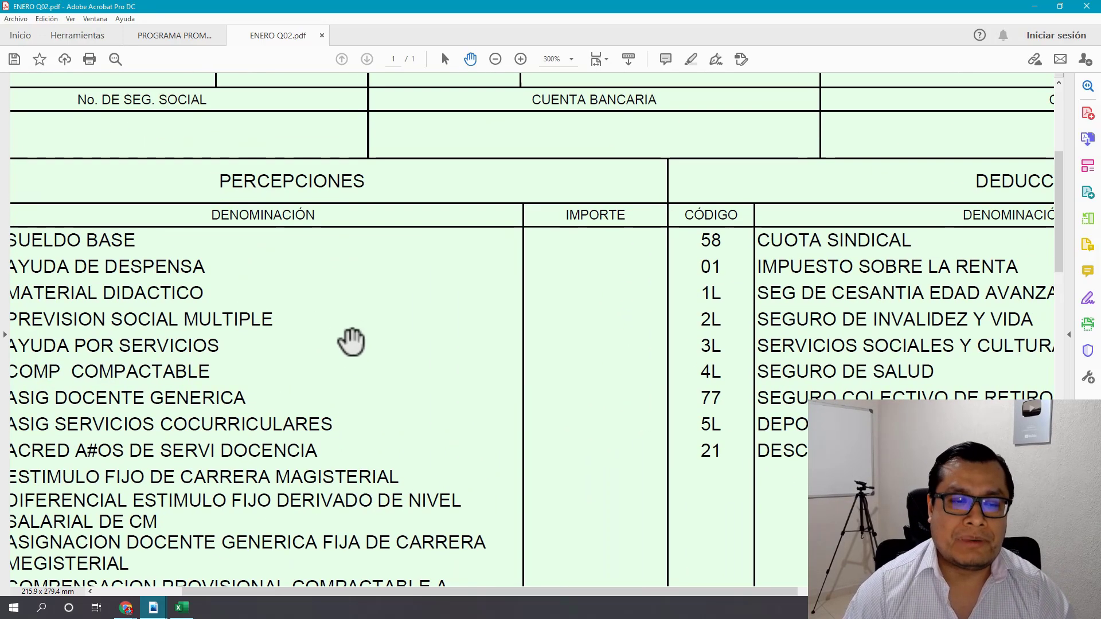
{"action": "left_click_drag", "start_coordinate": [715, 339], "coordinate": [486, 337]}
{"action": "left_click_drag", "start_coordinate": [588, 288], "coordinate": [700, 393]}
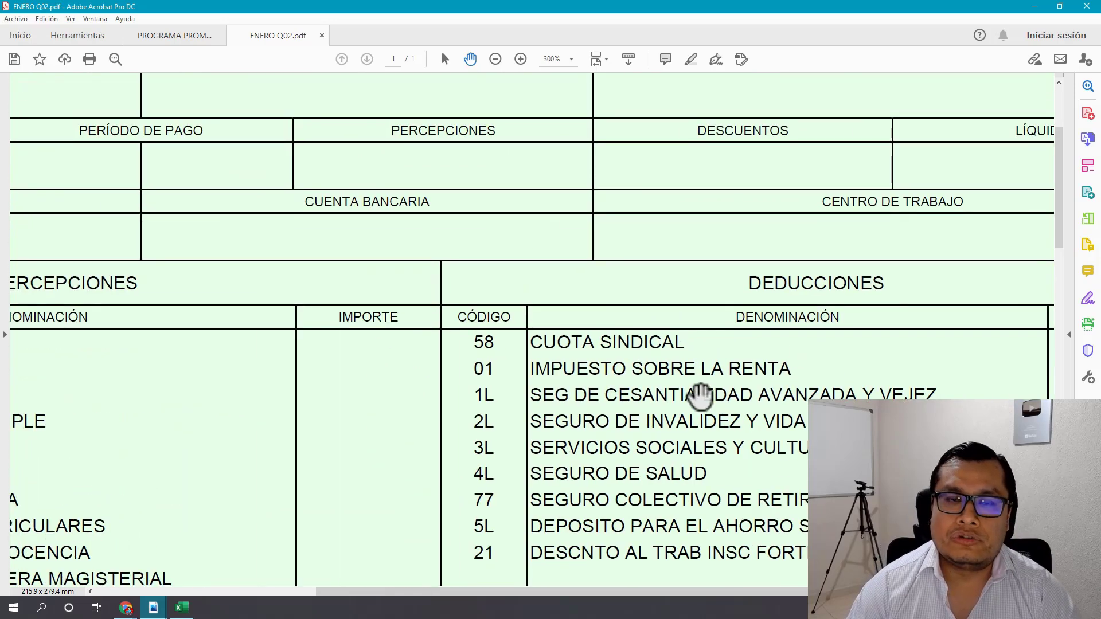
{"action": "left_click_drag", "start_coordinate": [555, 425], "coordinate": [774, 300]}
{"action": "left_click_drag", "start_coordinate": [570, 467], "coordinate": [618, 349]}
{"action": "left_click_drag", "start_coordinate": [556, 523], "coordinate": [603, 410]}
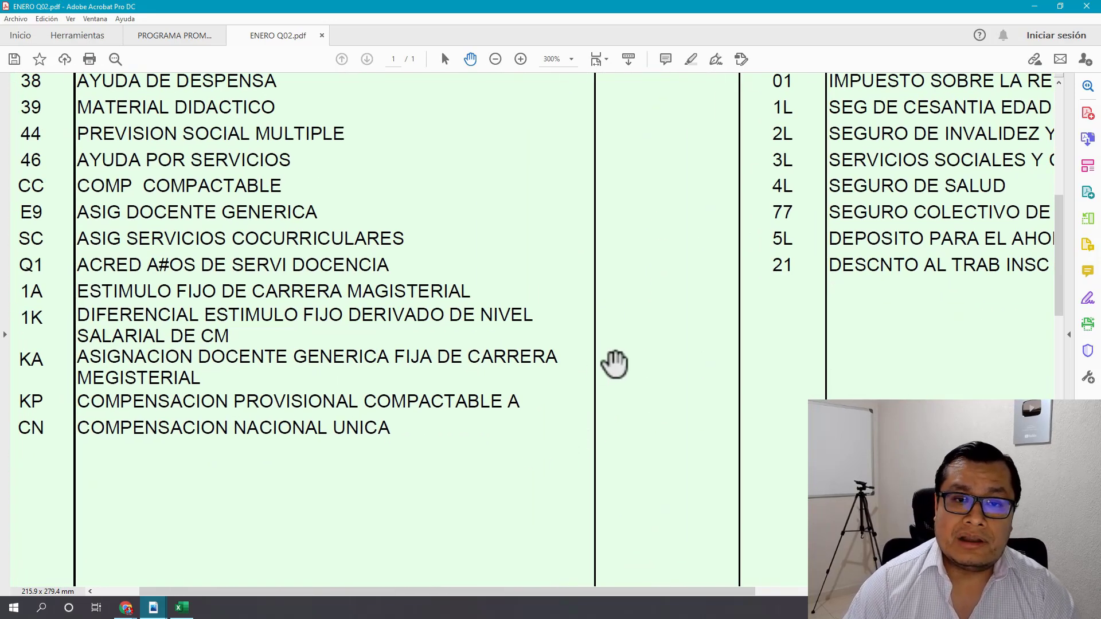
{"action": "left_click_drag", "start_coordinate": [614, 363], "coordinate": [637, 390]}
{"action": "scroll", "coordinate": [719, 400], "scroll_direction": "up", "scroll_amount": 2}
{"action": "left_click_drag", "start_coordinate": [719, 400], "coordinate": [722, 427]}
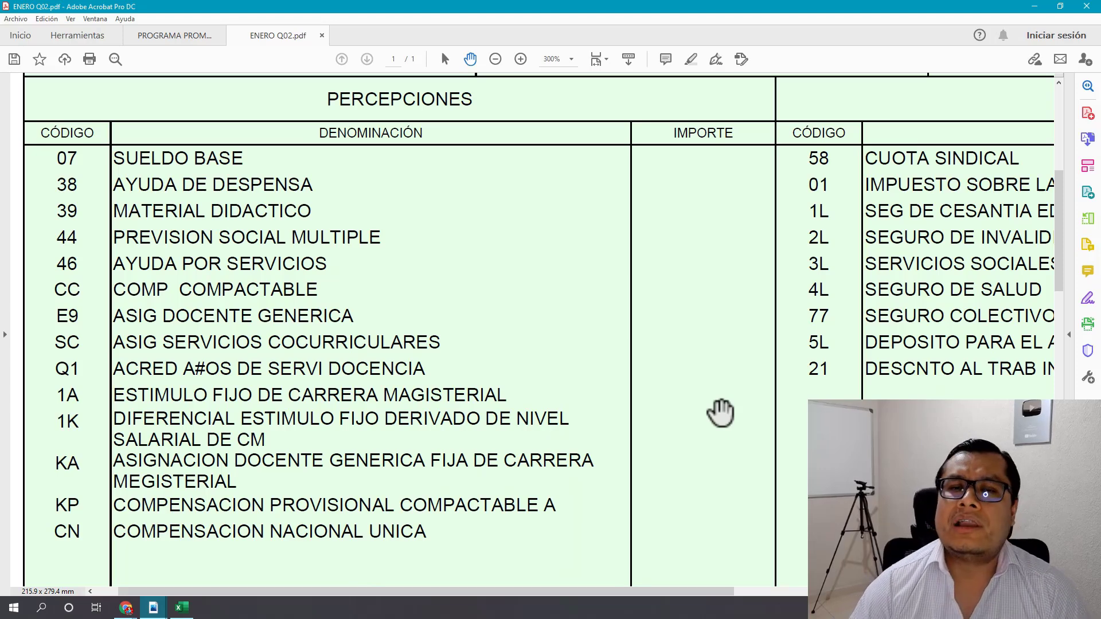
{"action": "left_click_drag", "start_coordinate": [745, 453], "coordinate": [664, 394]}
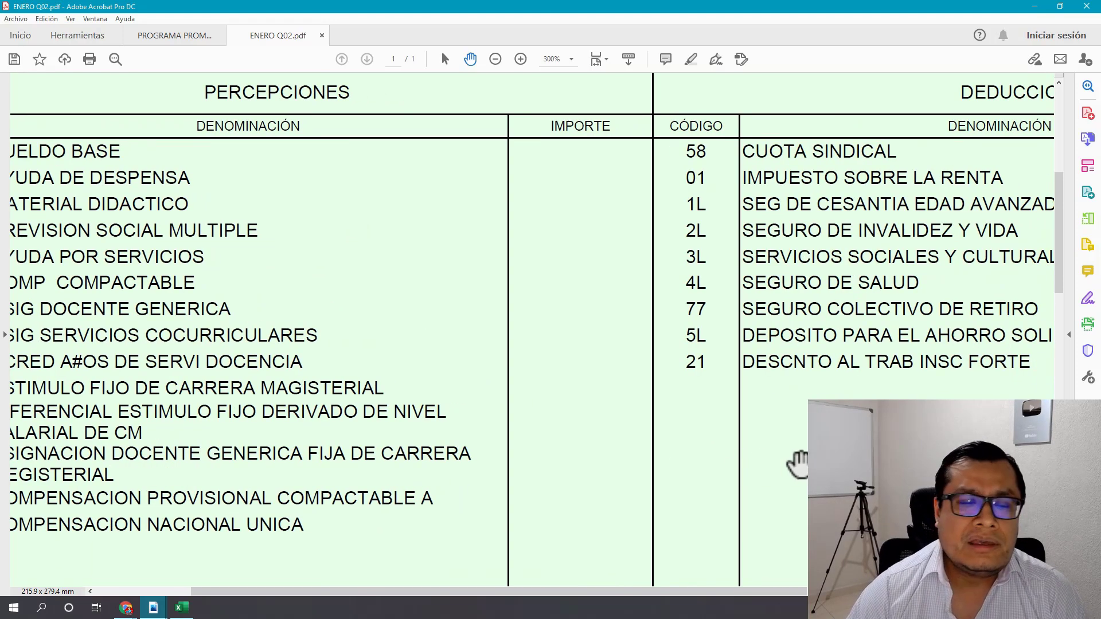
{"action": "left_click_drag", "start_coordinate": [799, 463], "coordinate": [711, 442]}
{"action": "left_click_drag", "start_coordinate": [791, 432], "coordinate": [503, 421]}
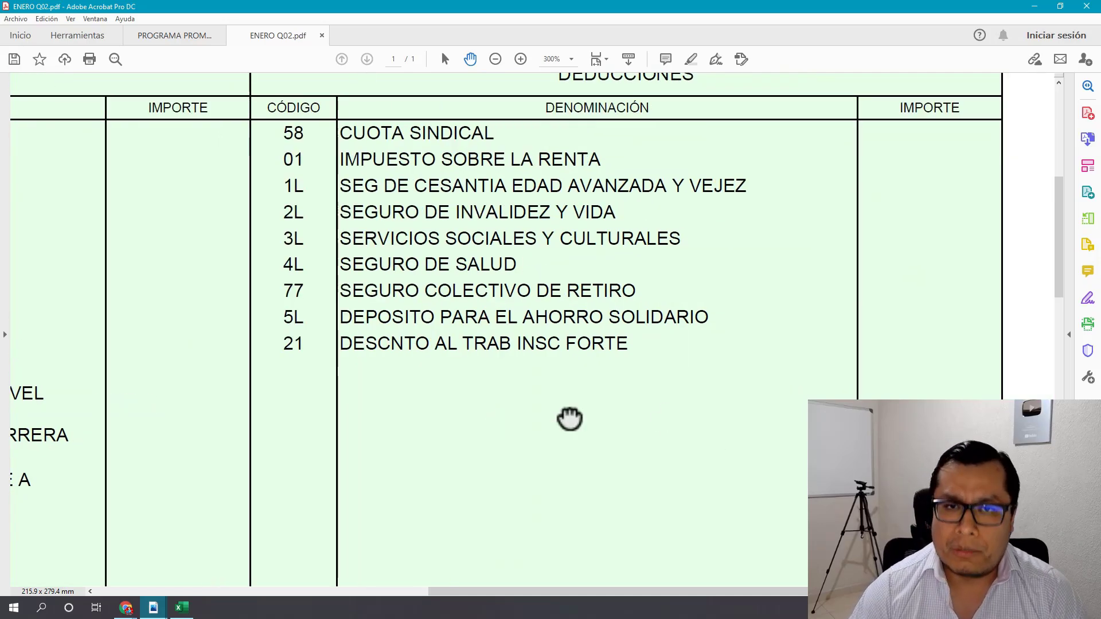
{"action": "left_click_drag", "start_coordinate": [570, 419], "coordinate": [697, 312]}
{"action": "left_click_drag", "start_coordinate": [263, 466], "coordinate": [677, 349]}
{"action": "left_click_drag", "start_coordinate": [791, 120], "coordinate": [551, 366]}
{"action": "left_click_drag", "start_coordinate": [609, 325], "coordinate": [632, 467]}
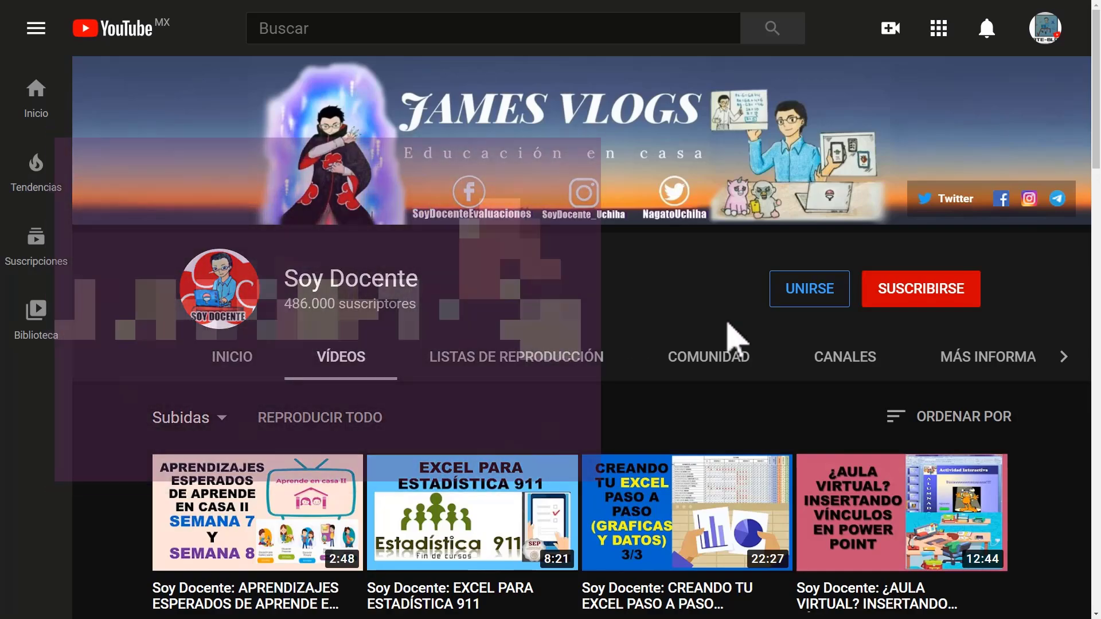
- On YouTube, subscribe to the Soy Docente channel and set its notifications to Todas
{"action": "left_click", "coordinate": [905, 296]}
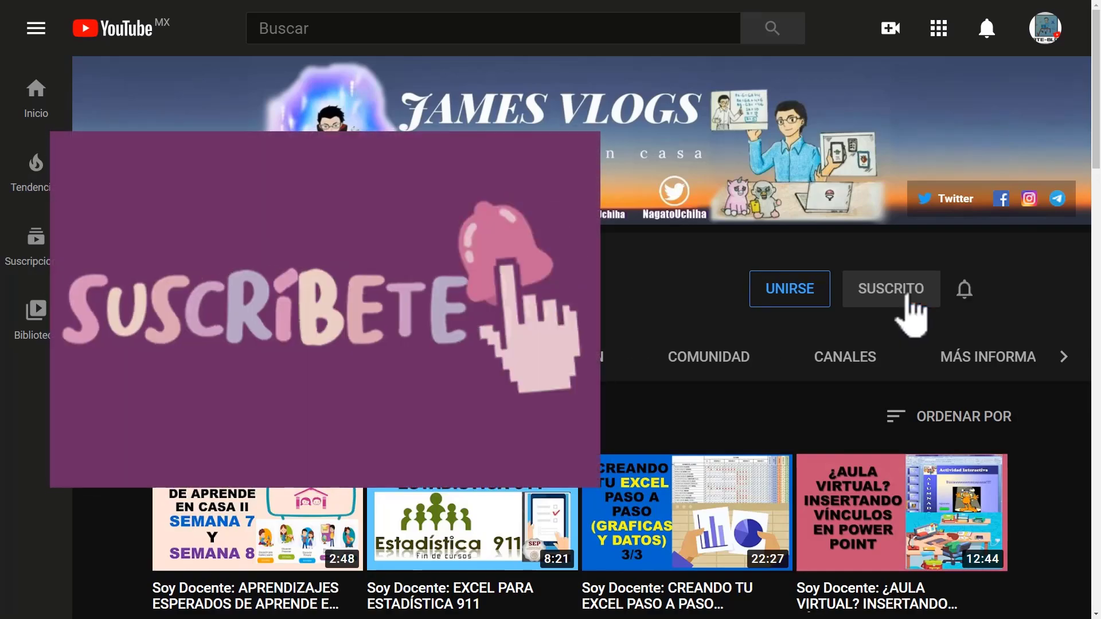
{"action": "left_click", "coordinate": [965, 294]}
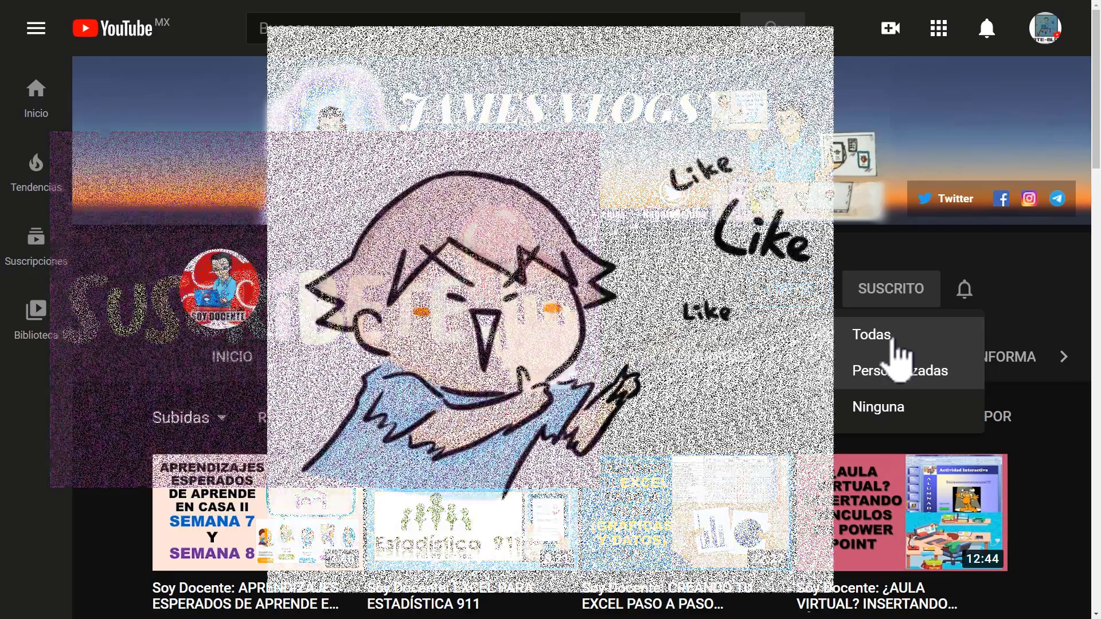
{"action": "left_click", "coordinate": [894, 342]}
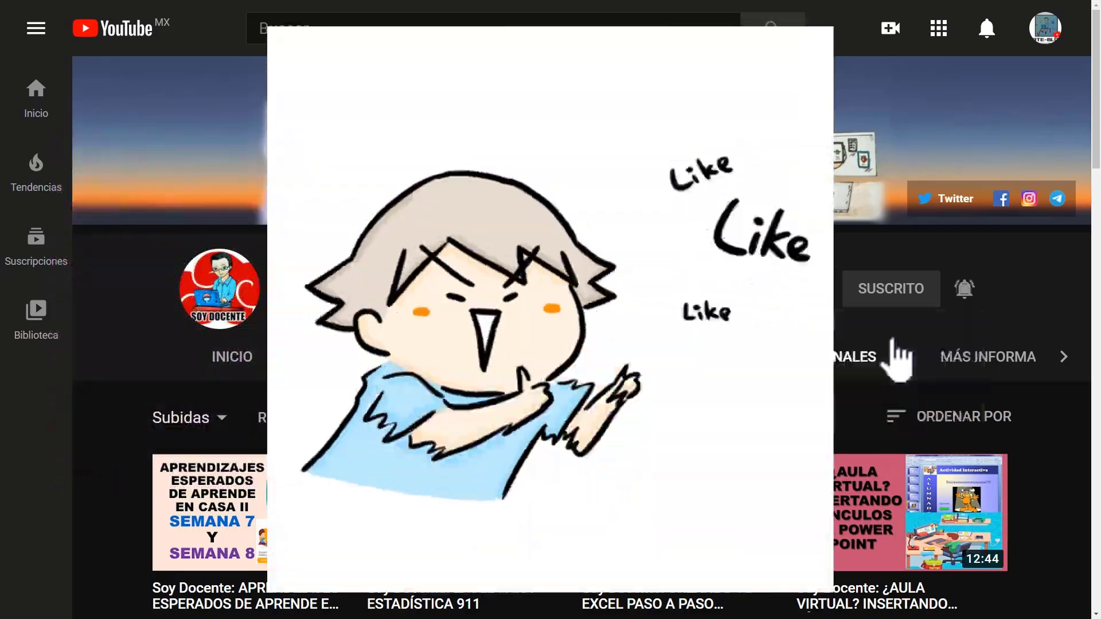